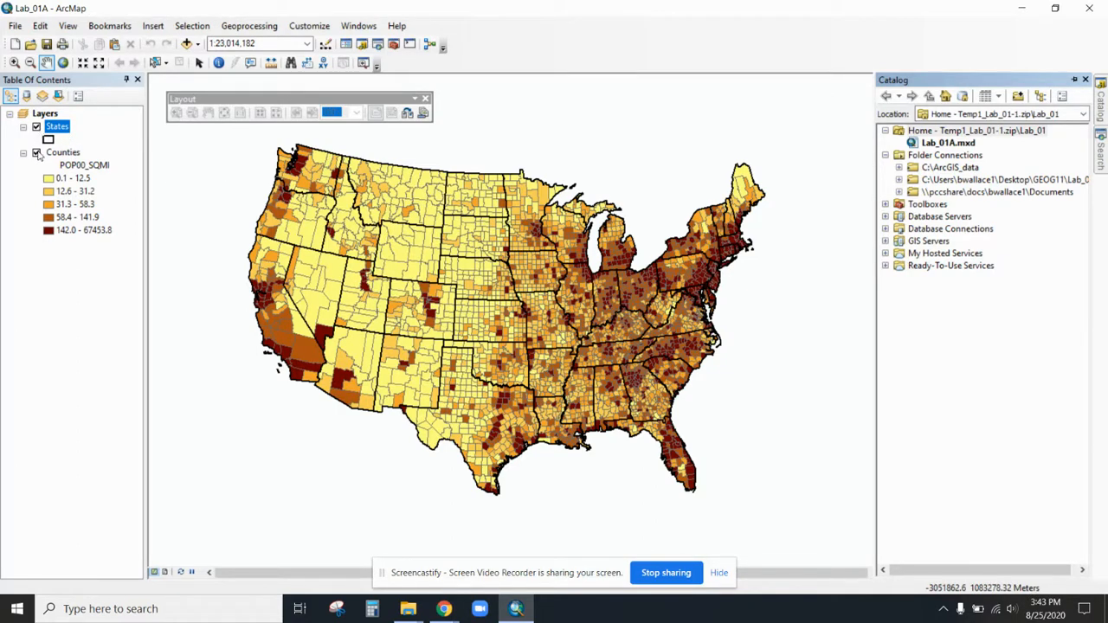
Hide and reshow the Counties layer, and change the States layer's symbol to the ESRI Green fill
{"action": "left_click", "coordinate": [36, 152]}
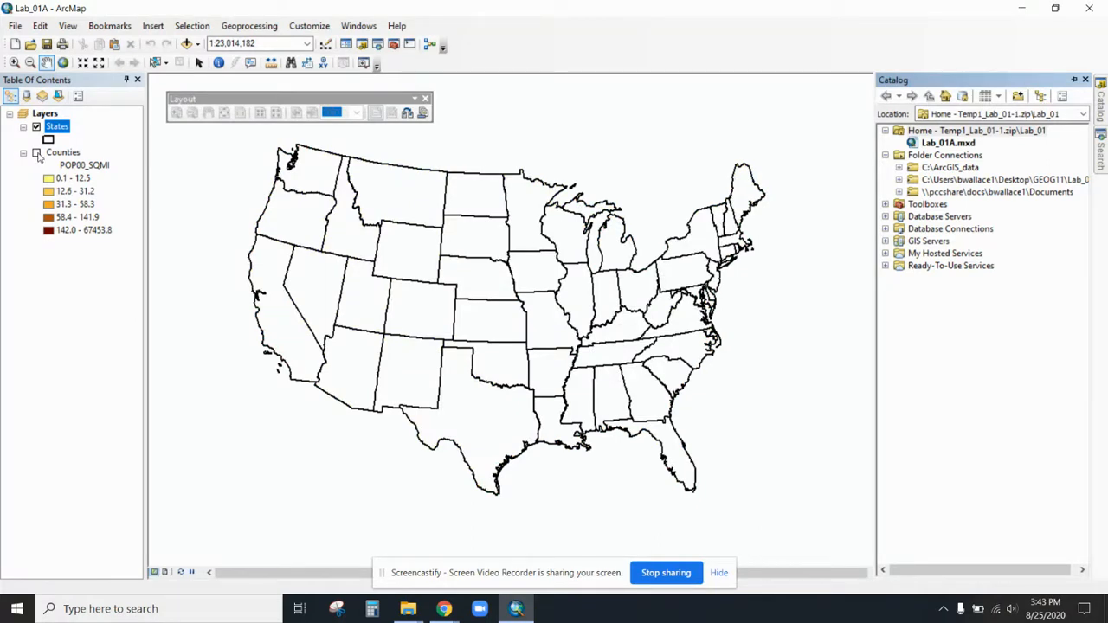
{"action": "left_click", "coordinate": [37, 153]}
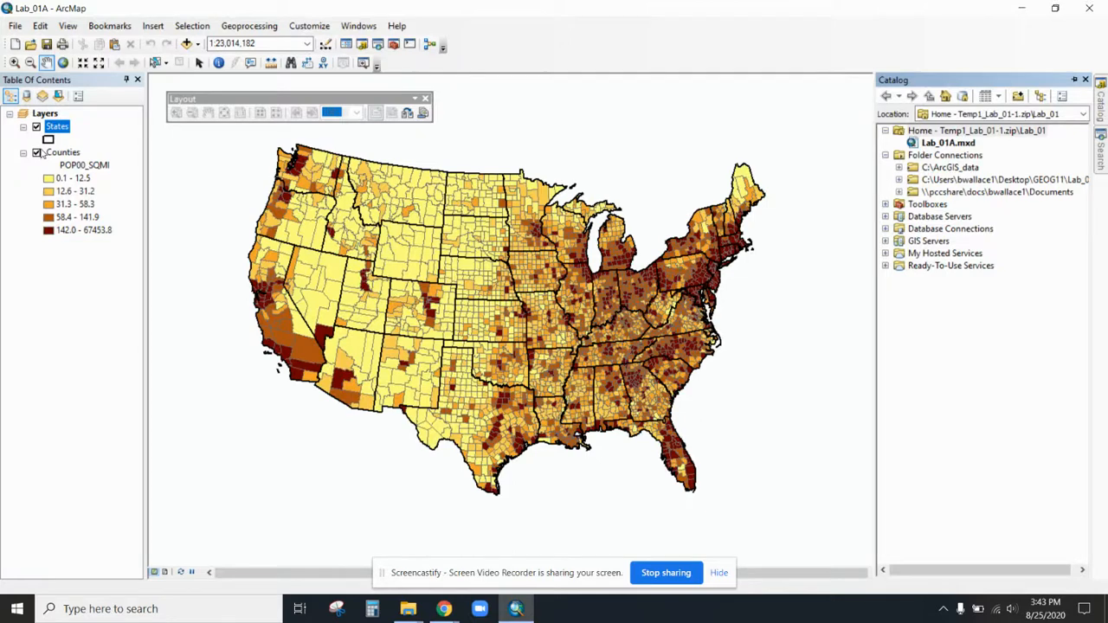
{"action": "left_click", "coordinate": [49, 140]}
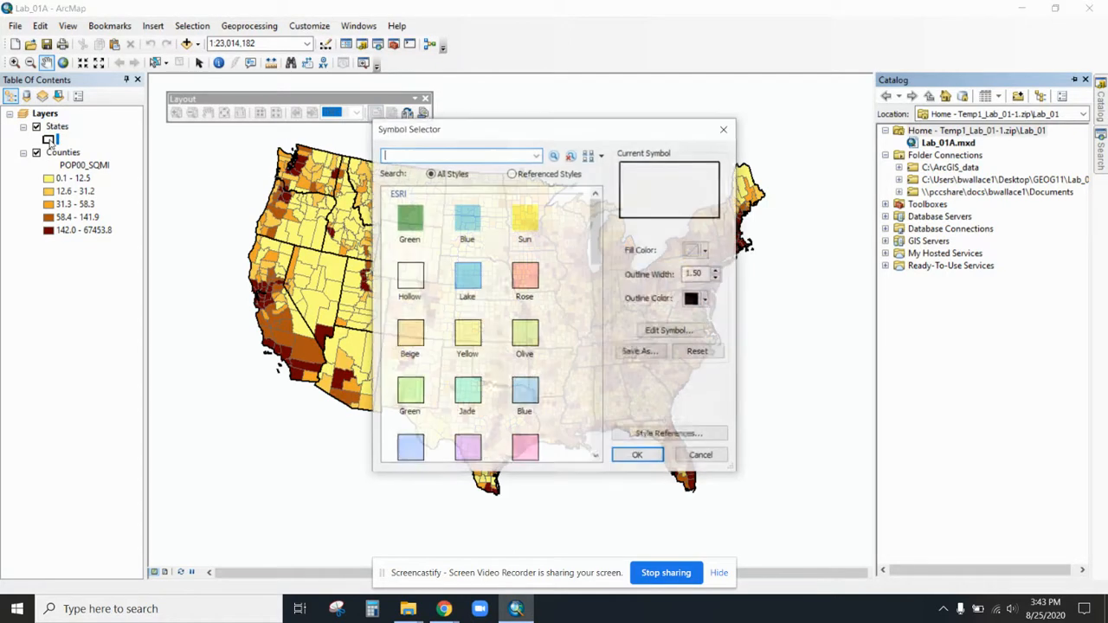
{"action": "left_click", "coordinate": [409, 218]}
{"action": "left_click", "coordinate": [649, 457]}
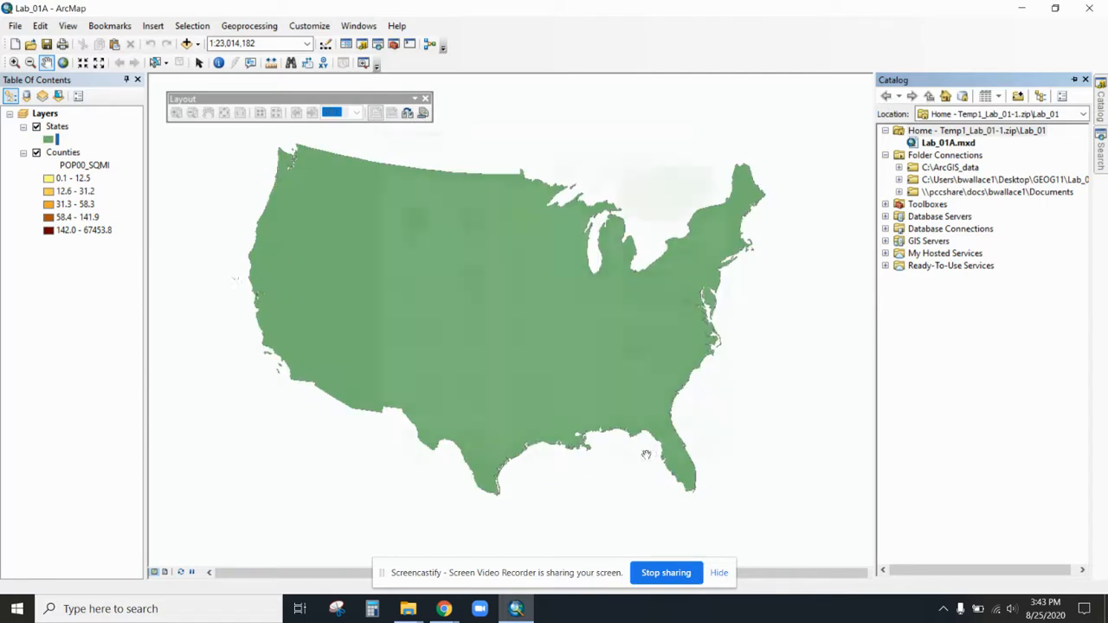
Change the States layer's symbol to the Hollow style so only state outlines are drawn over the counties
{"action": "mouse_move", "coordinate": [62, 129]}
{"action": "left_mouse_down"}
{"action": "mouse_move", "coordinate": [81, 250]}
{"action": "mouse_move", "coordinate": [75, 131]}
{"action": "left_mouse_up"}
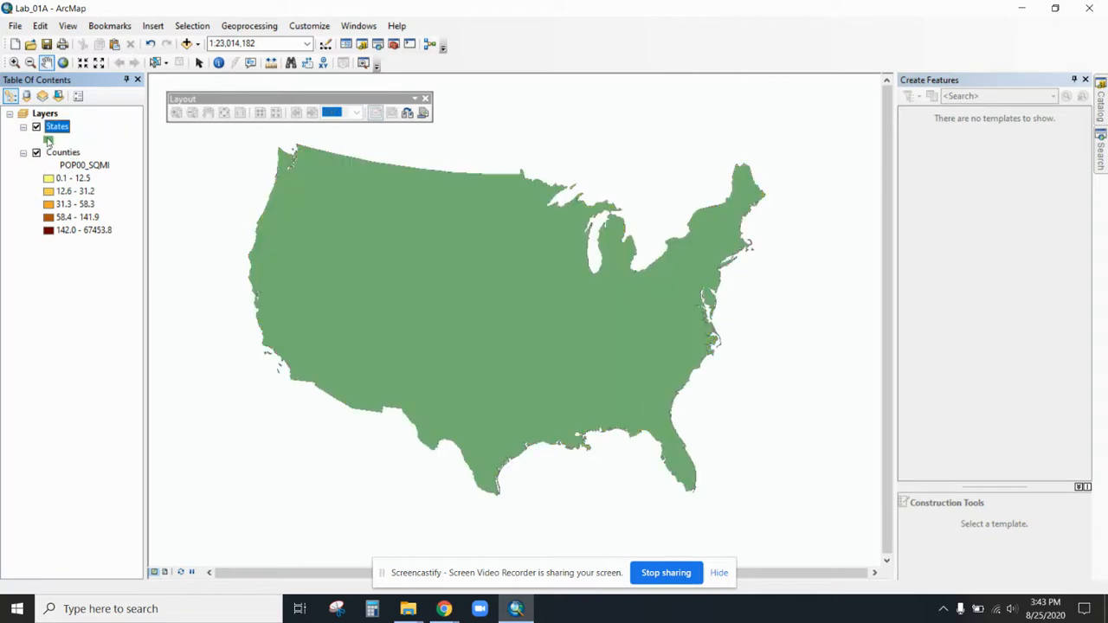
{"action": "left_click", "coordinate": [48, 140]}
{"action": "left_click", "coordinate": [409, 277]}
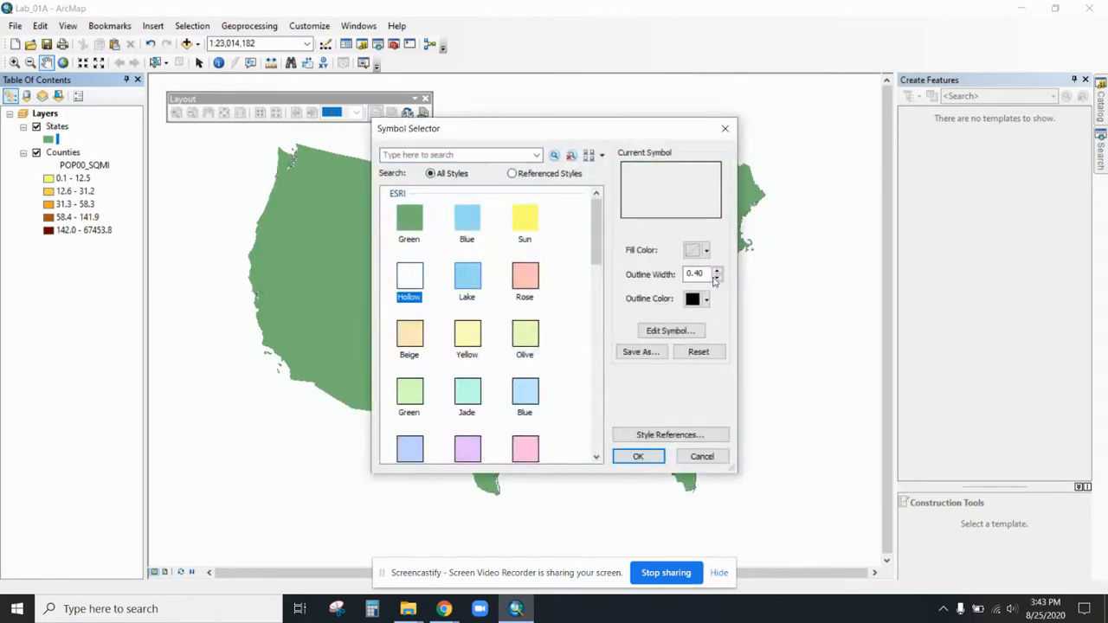
{"action": "left_click", "coordinate": [638, 456]}
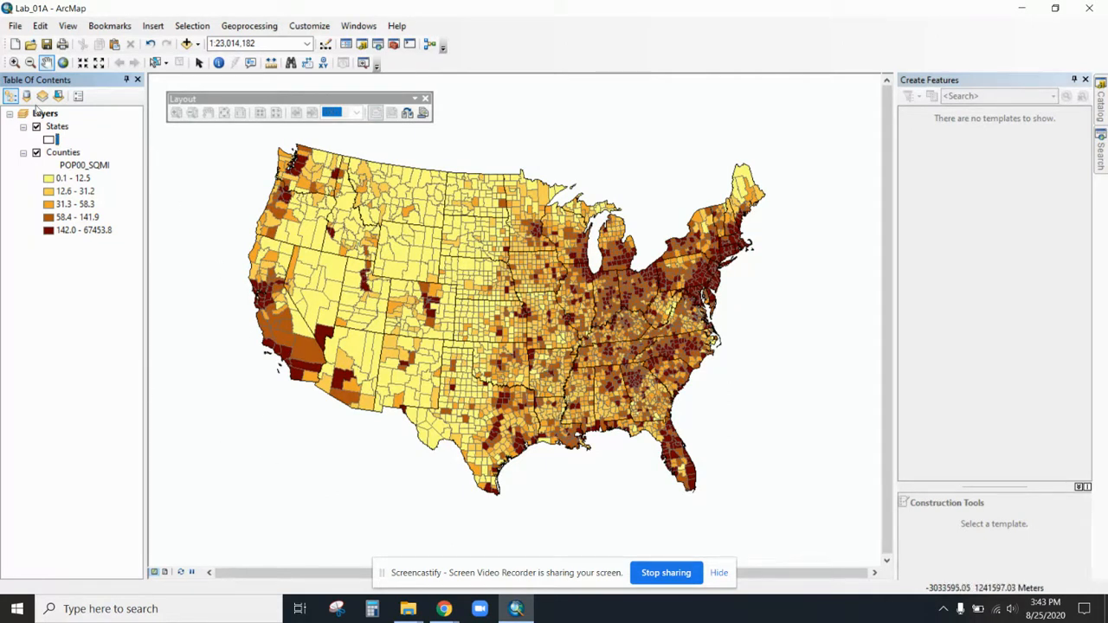
List the layers by source and return to listing them by drawing order
{"action": "left_click", "coordinate": [68, 153]}
{"action": "mouse_move", "coordinate": [74, 154]}
{"action": "left_mouse_down"}
{"action": "mouse_move", "coordinate": [75, 130]}
{"action": "mouse_move", "coordinate": [81, 238]}
{"action": "left_mouse_up"}
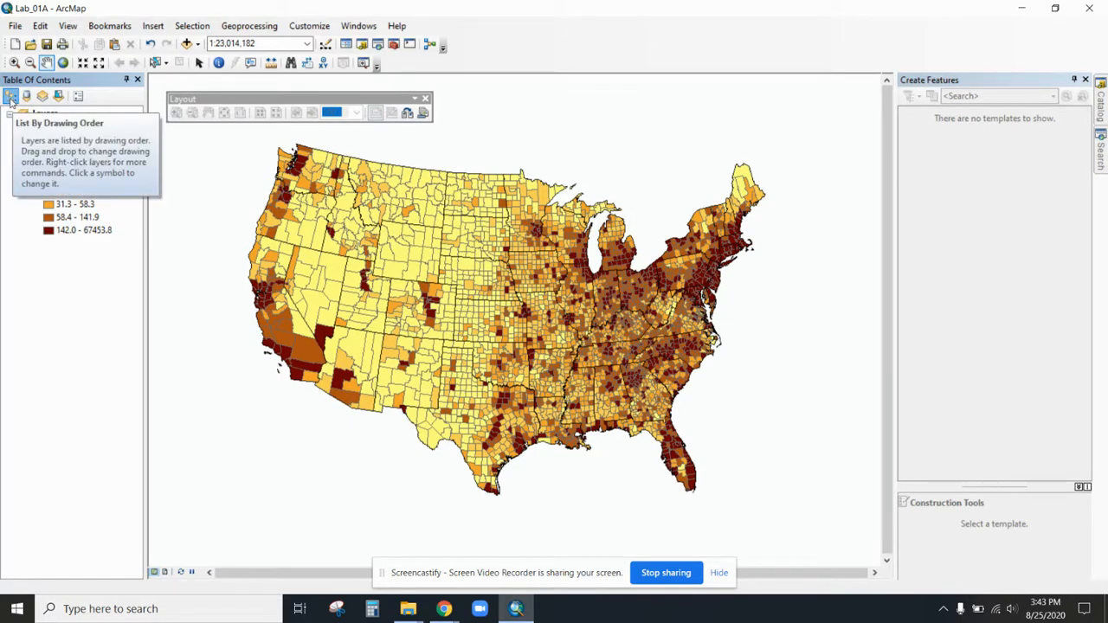
{"action": "left_click", "coordinate": [27, 97]}
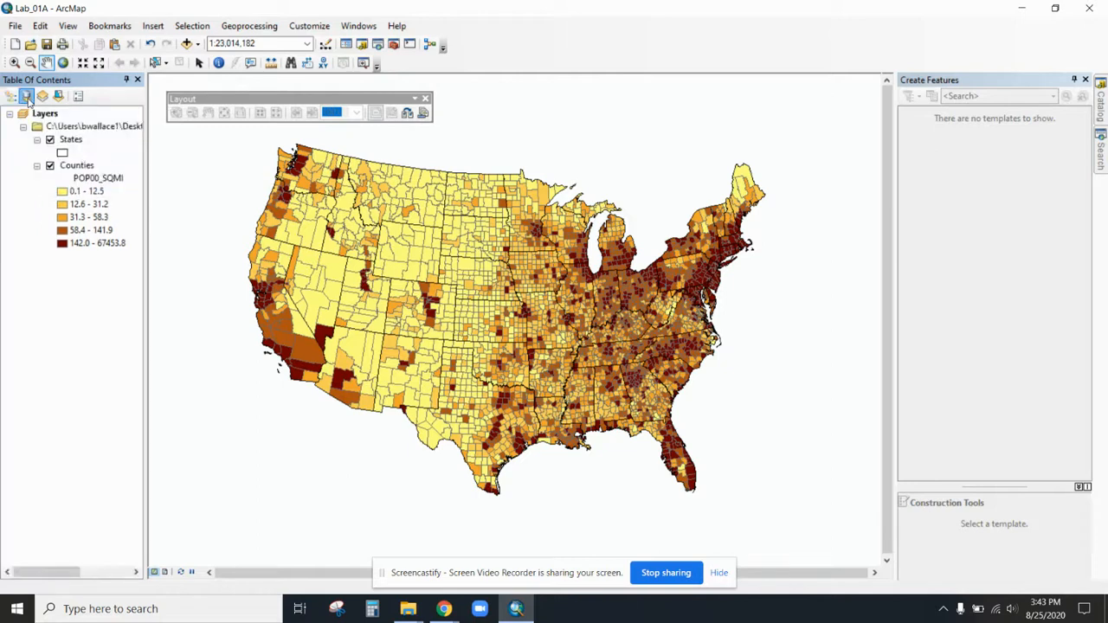
{"action": "left_click", "coordinate": [77, 139]}
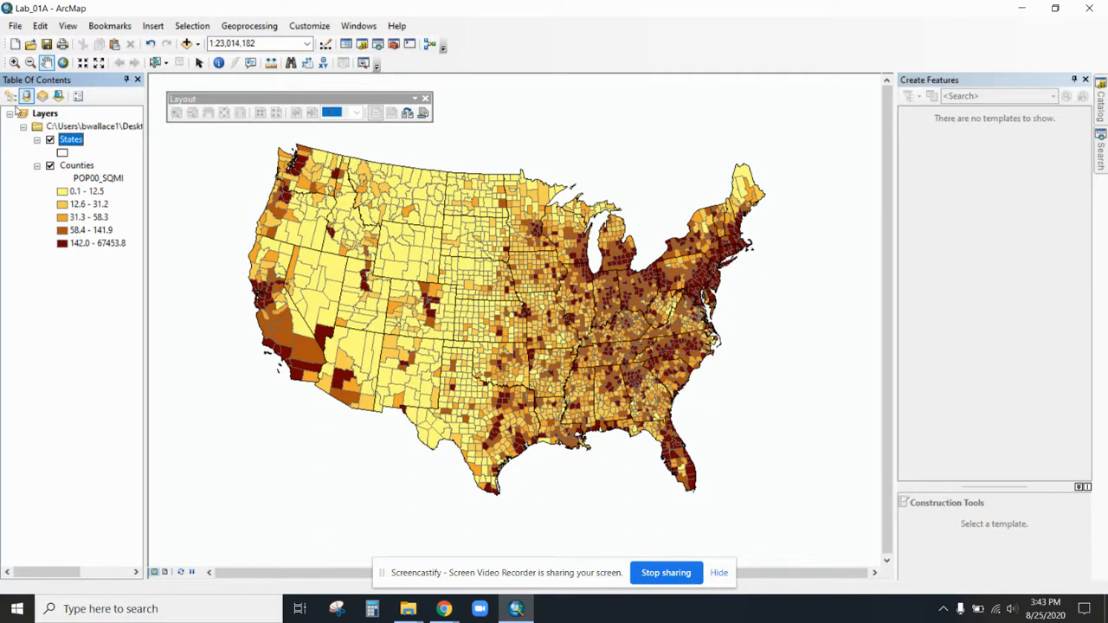
{"action": "left_click", "coordinate": [10, 98]}
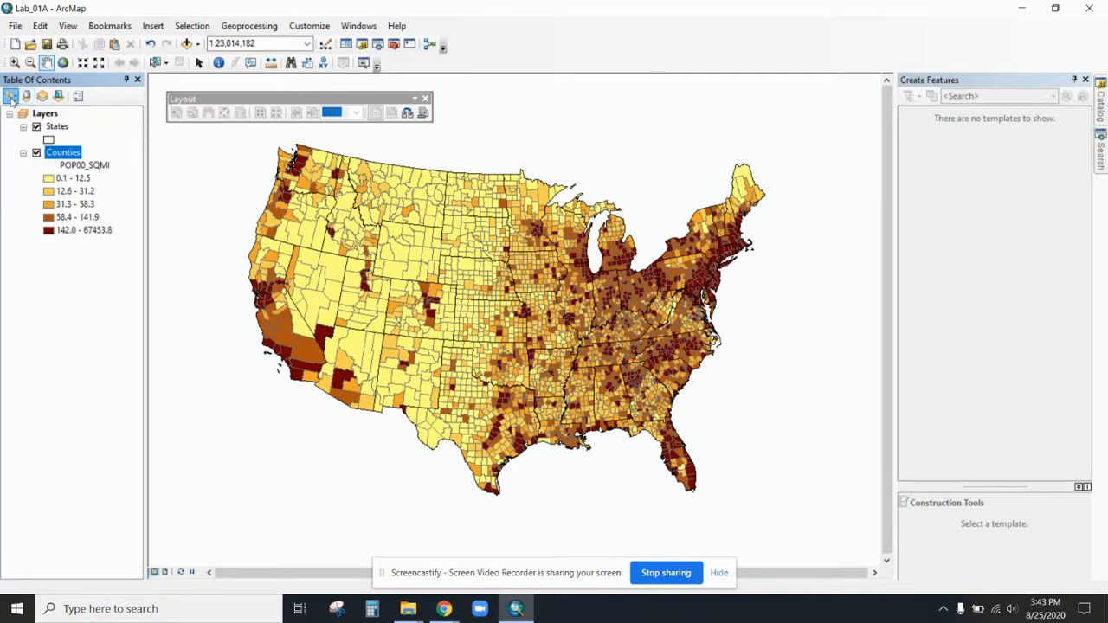
Open the Catalog and expand the GEOG11 Lab_01 folder connection to examine its contents
{"action": "left_click", "coordinate": [1101, 107]}
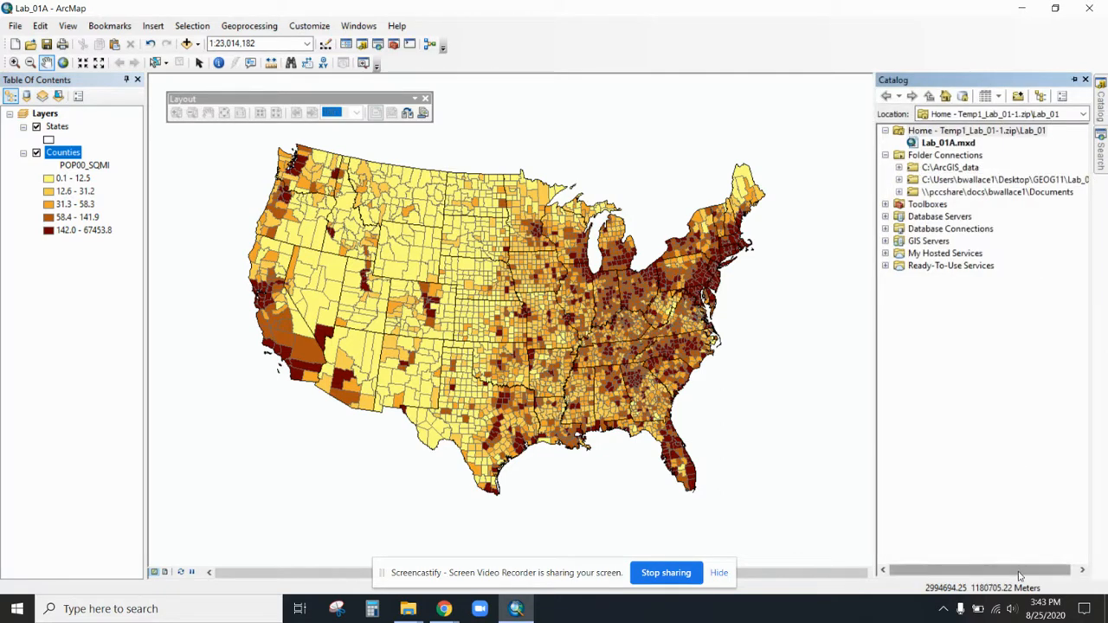
{"action": "left_click_drag", "start_coordinate": [1004, 571], "coordinate": [1038, 572]}
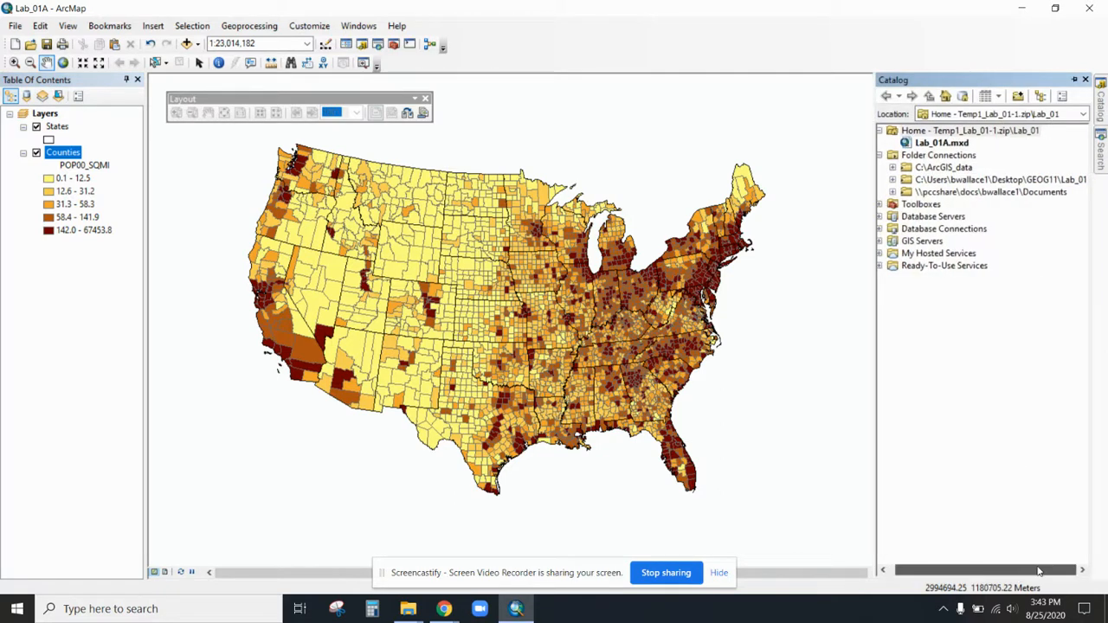
{"action": "left_click", "coordinate": [892, 179]}
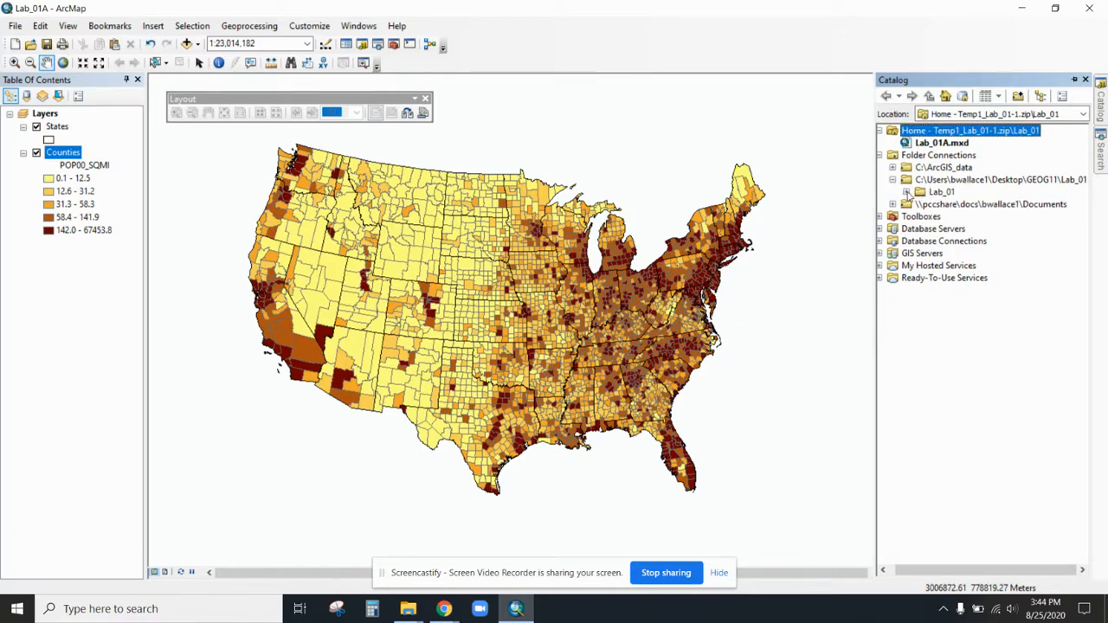
{"action": "left_click", "coordinate": [906, 192]}
{"action": "left_click", "coordinate": [907, 192]}
{"action": "right_click", "coordinate": [989, 181]}
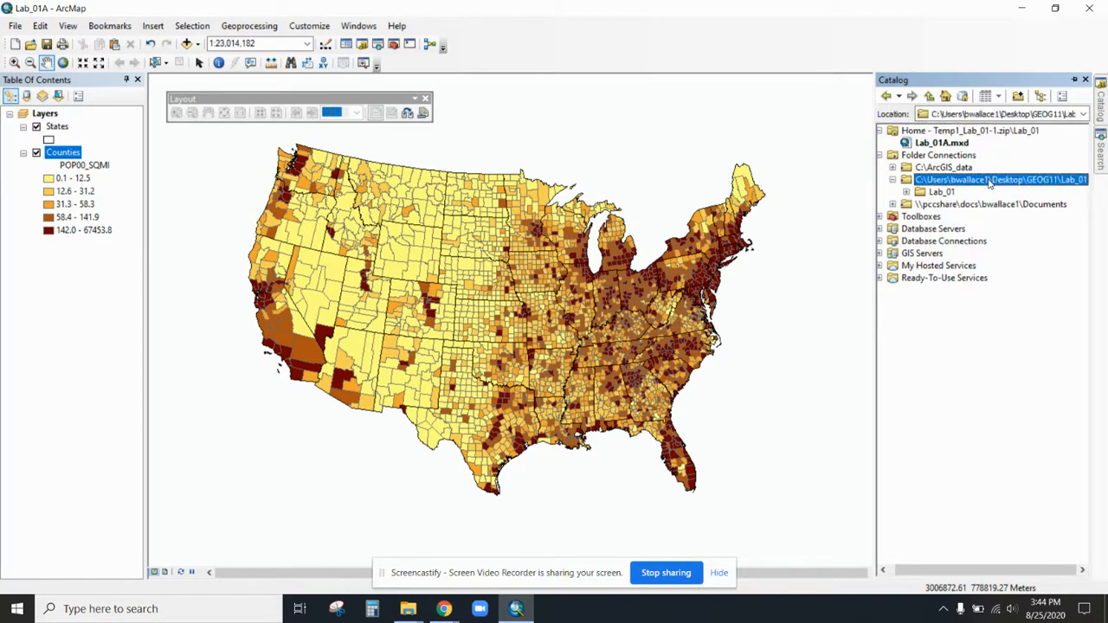
{"action": "left_click", "coordinate": [1016, 254]}
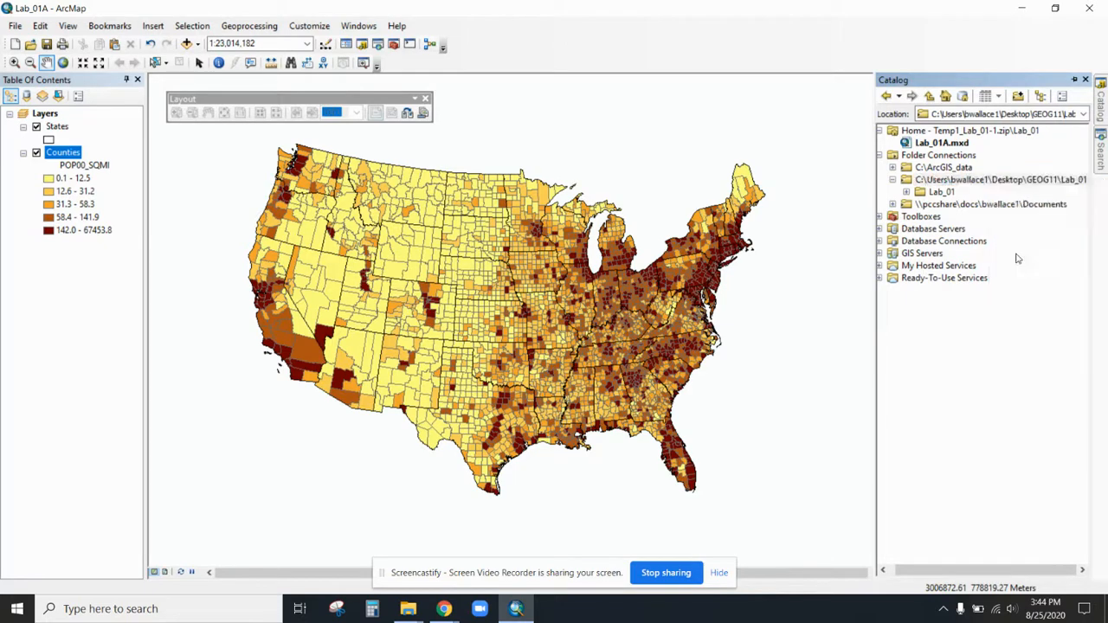
Browse to the usa folder inside C:\ArcGIS_data and add CSU_Locations.shp to the map
{"action": "left_click", "coordinate": [893, 168]}
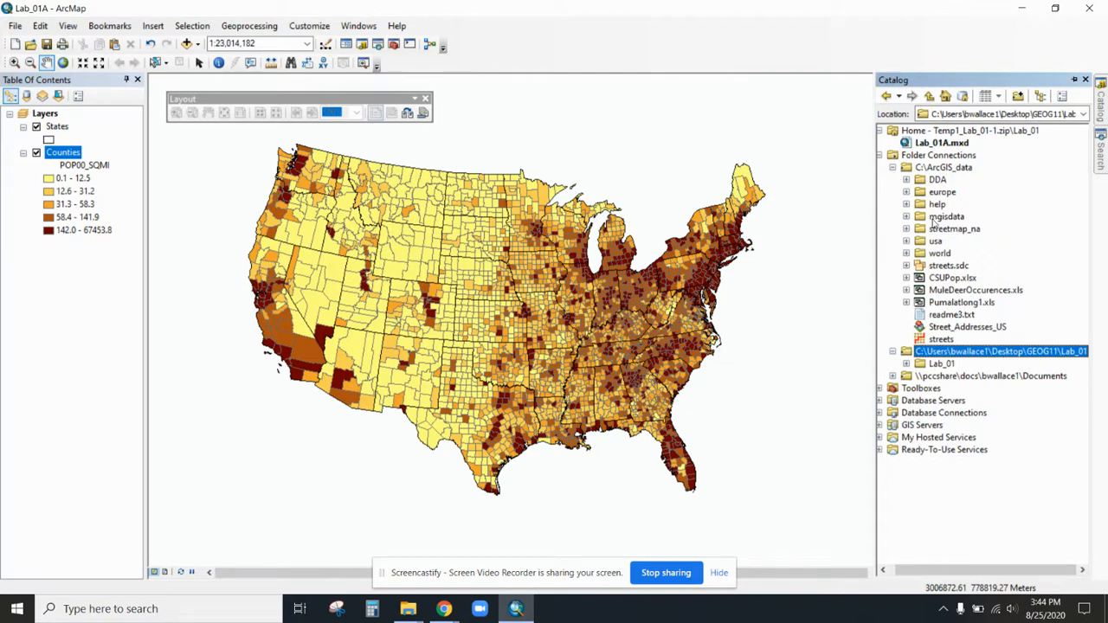
{"action": "left_click", "coordinate": [906, 241]}
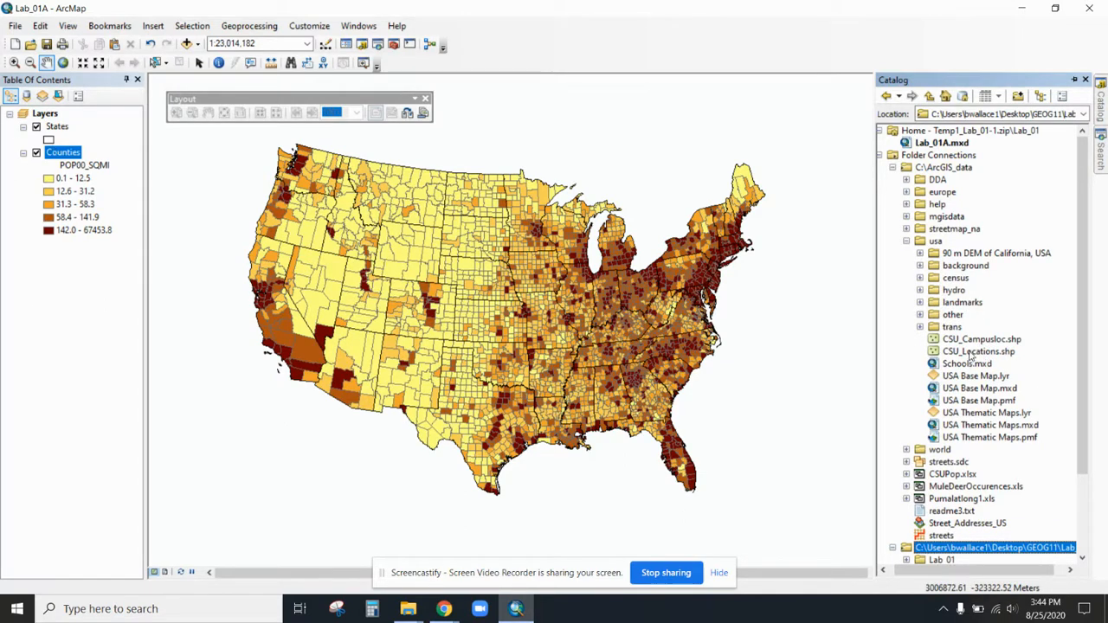
{"action": "left_click_drag", "start_coordinate": [976, 358], "coordinate": [547, 370]}
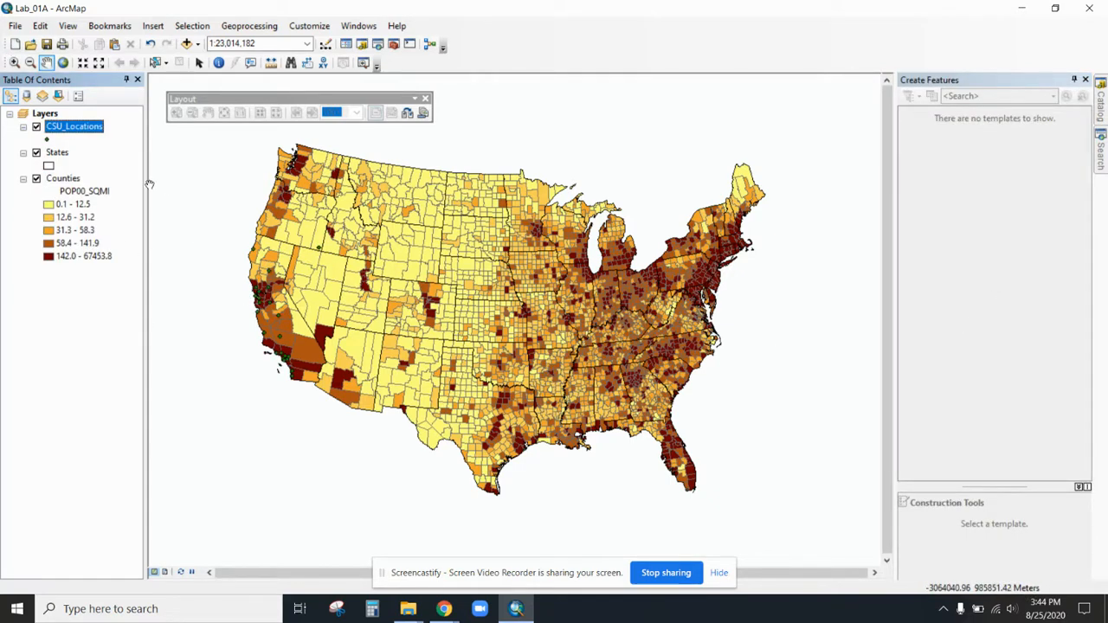
Change the CSU_Locations point symbol to a blue Circle 1 marker of size 13
{"action": "left_click", "coordinate": [47, 140]}
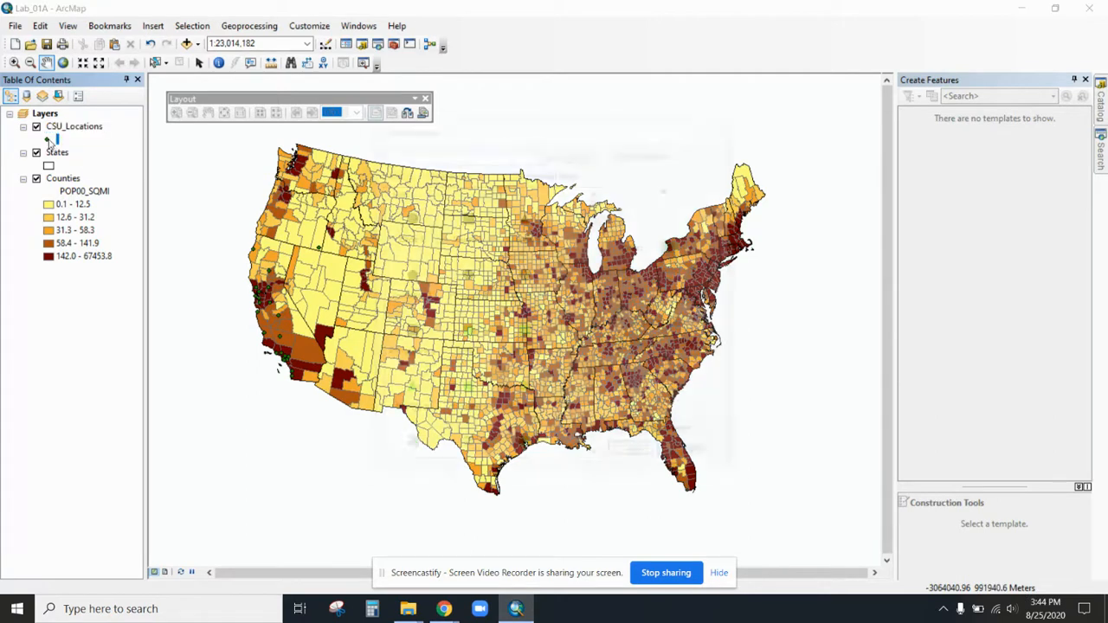
{"action": "left_click", "coordinate": [411, 222]}
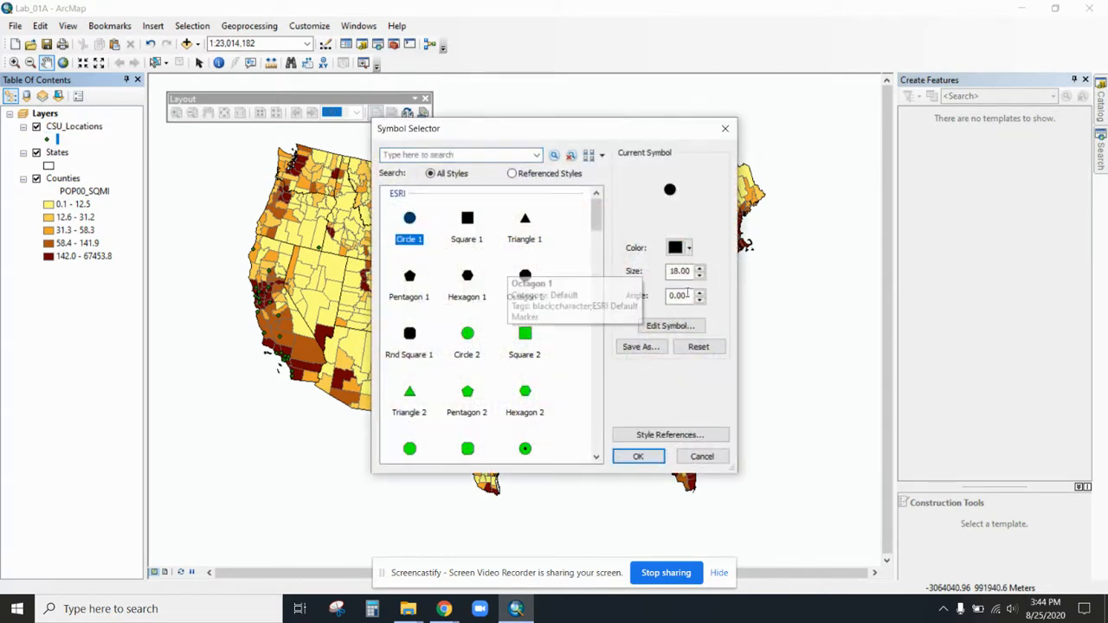
{"action": "left_click", "coordinate": [699, 275]}
{"action": "left_click", "coordinate": [699, 275]}
{"action": "left_click", "coordinate": [678, 250]}
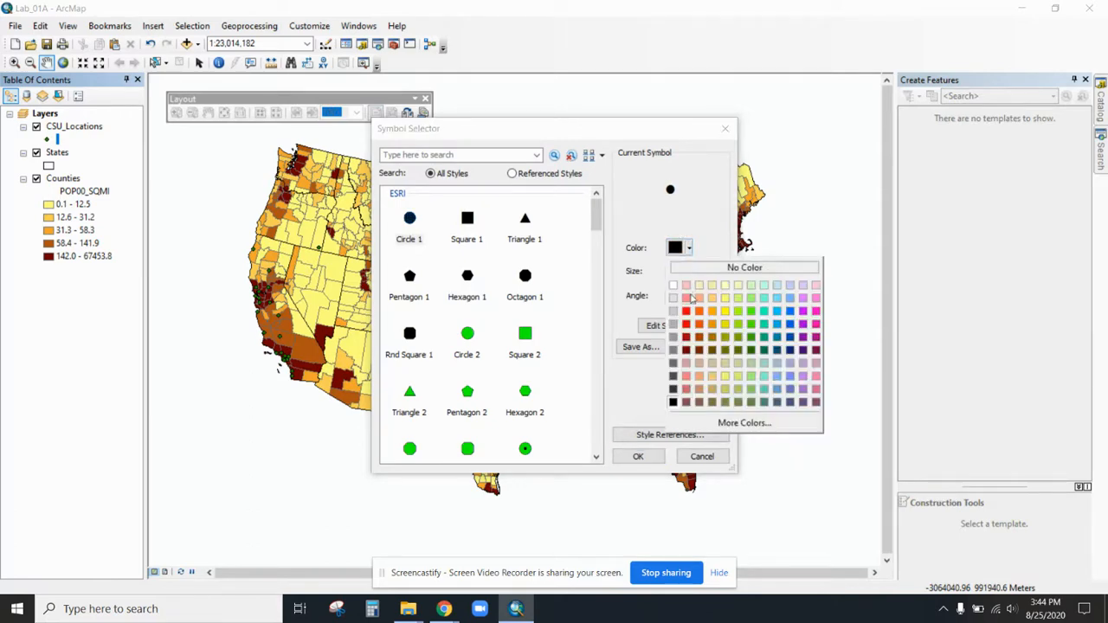
{"action": "left_click", "coordinate": [790, 312]}
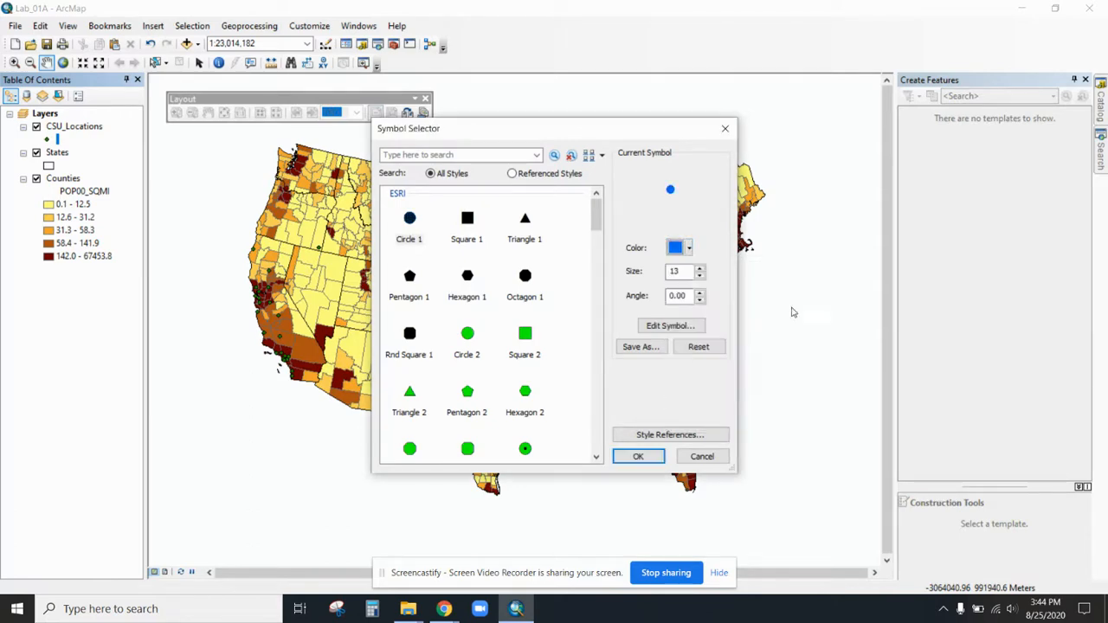
{"action": "left_click", "coordinate": [637, 456]}
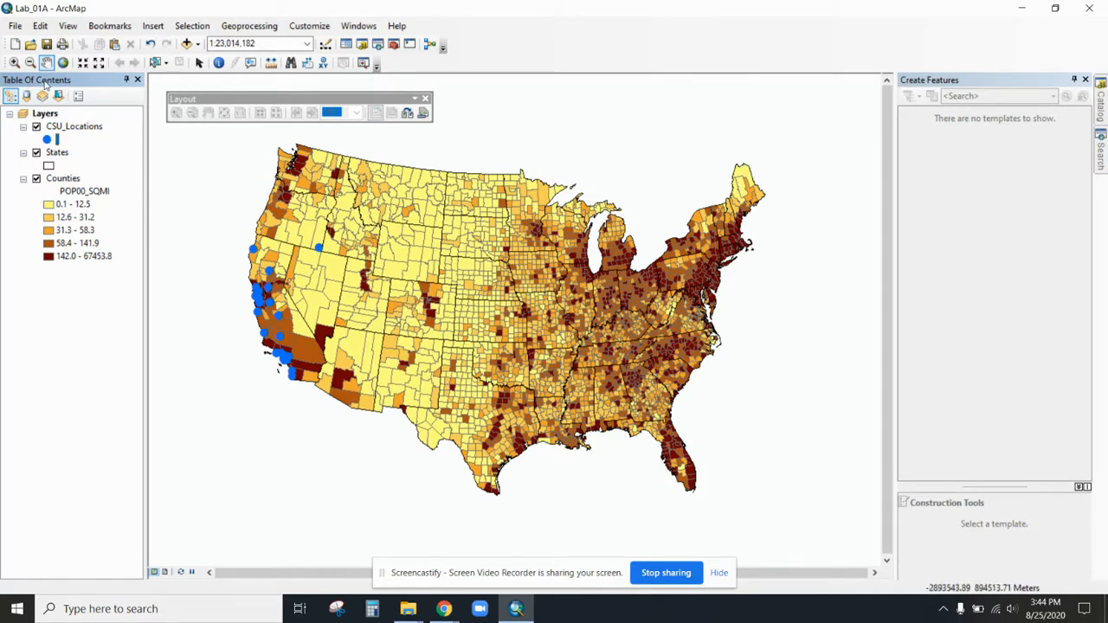
Zoom the map in to a scale of 1:15,000,000
{"action": "left_click", "coordinate": [1100, 103]}
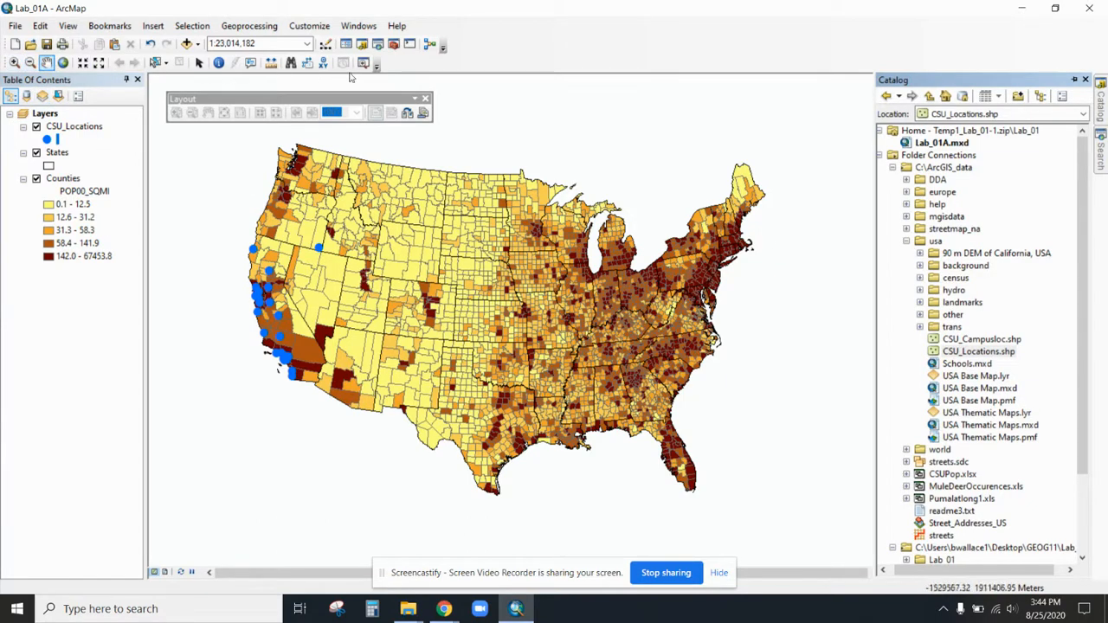
{"action": "left_click", "coordinate": [14, 64]}
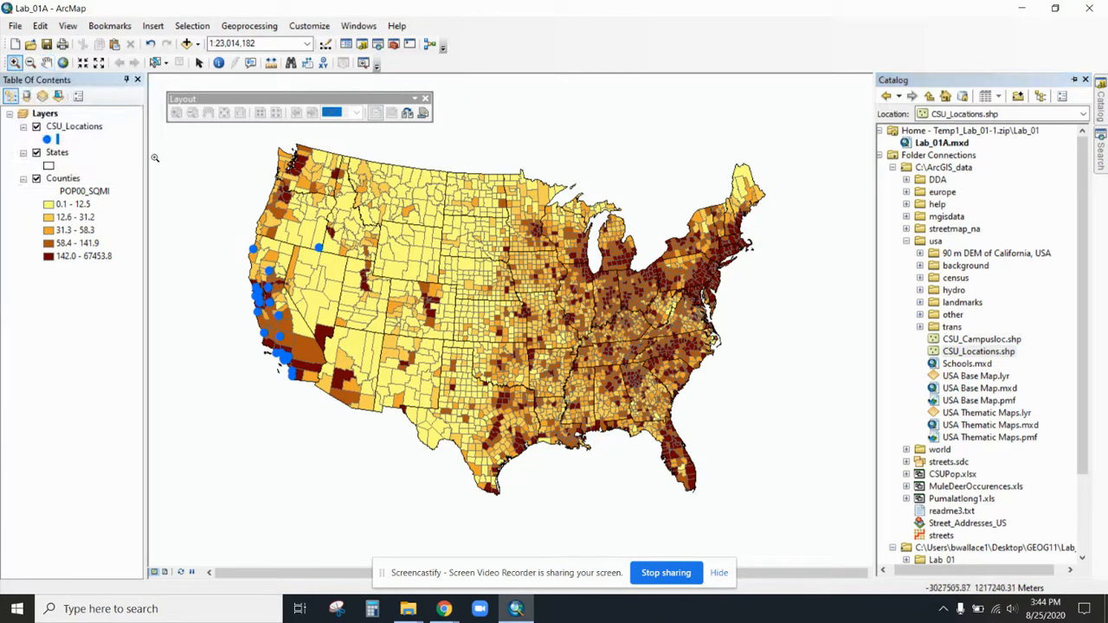
{"action": "scroll", "coordinate": [449, 366], "scroll_direction": "up", "scroll_amount": 1}
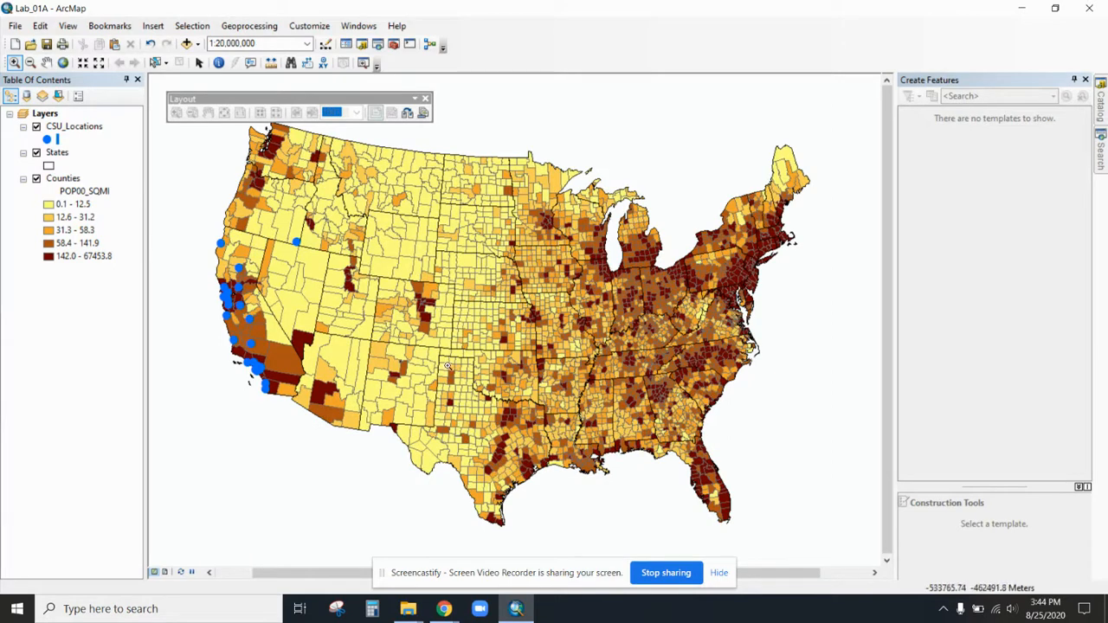
{"action": "scroll", "coordinate": [477, 333], "scroll_direction": "up", "scroll_amount": 1}
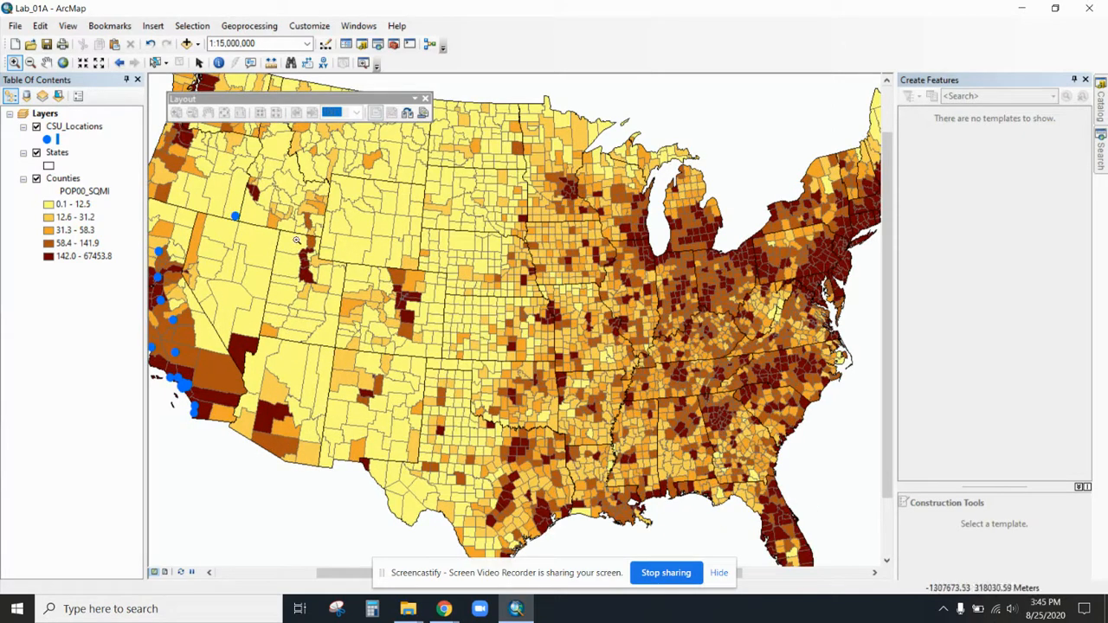
Step back through the previous map extents to the 1:20,000,000 view of the country
{"action": "right_click", "coordinate": [360, 257]}
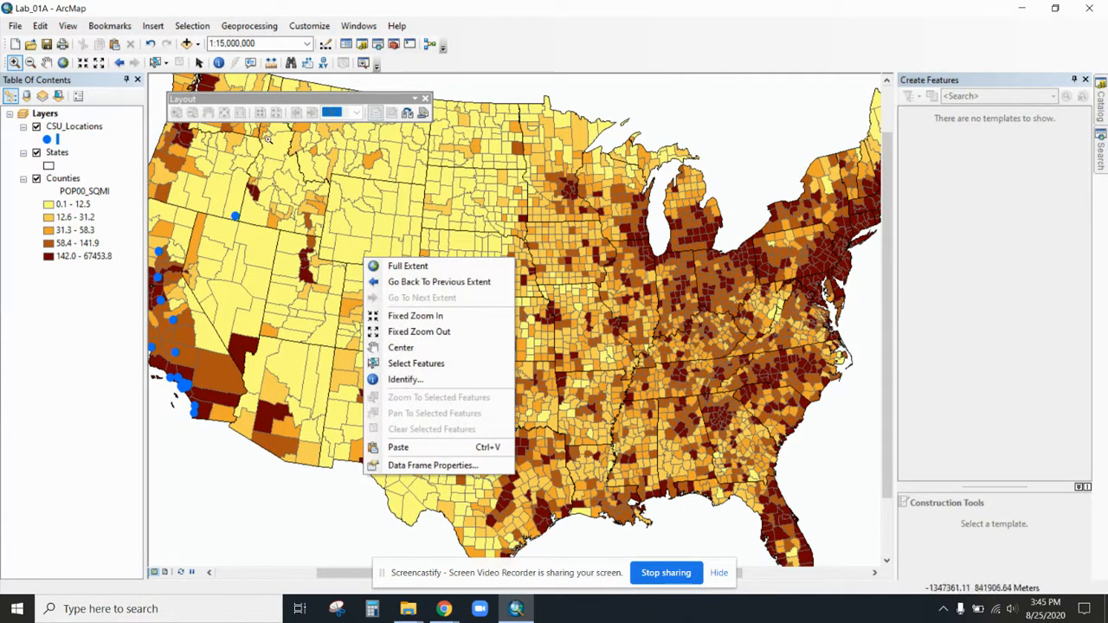
{"action": "left_click", "coordinate": [119, 68]}
{"action": "left_click", "coordinate": [119, 68]}
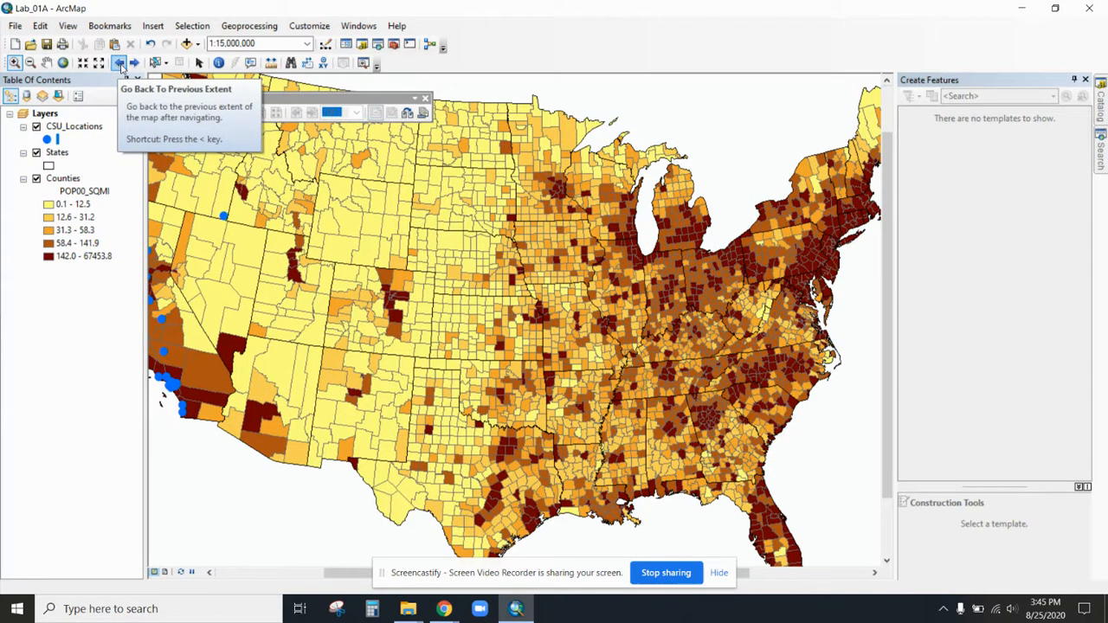
{"action": "left_click", "coordinate": [120, 68]}
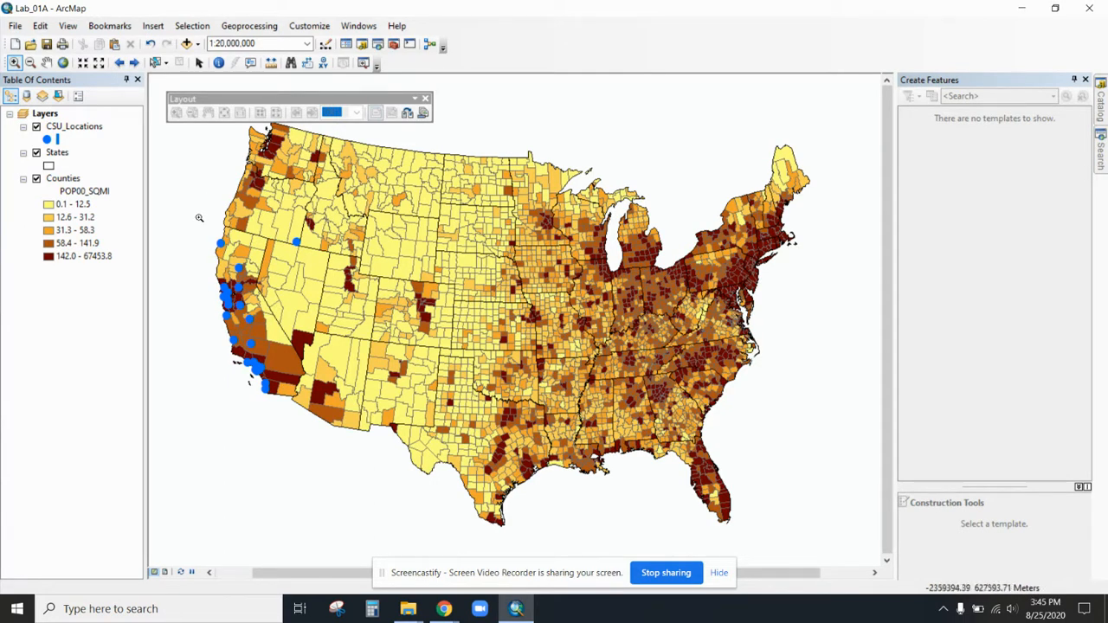
Zoom to a box around California's CSU locations, zoom closer on the San Francisco Bay area, and return to the California extent
{"action": "left_click_drag", "start_coordinate": [199, 218], "coordinate": [313, 403]}
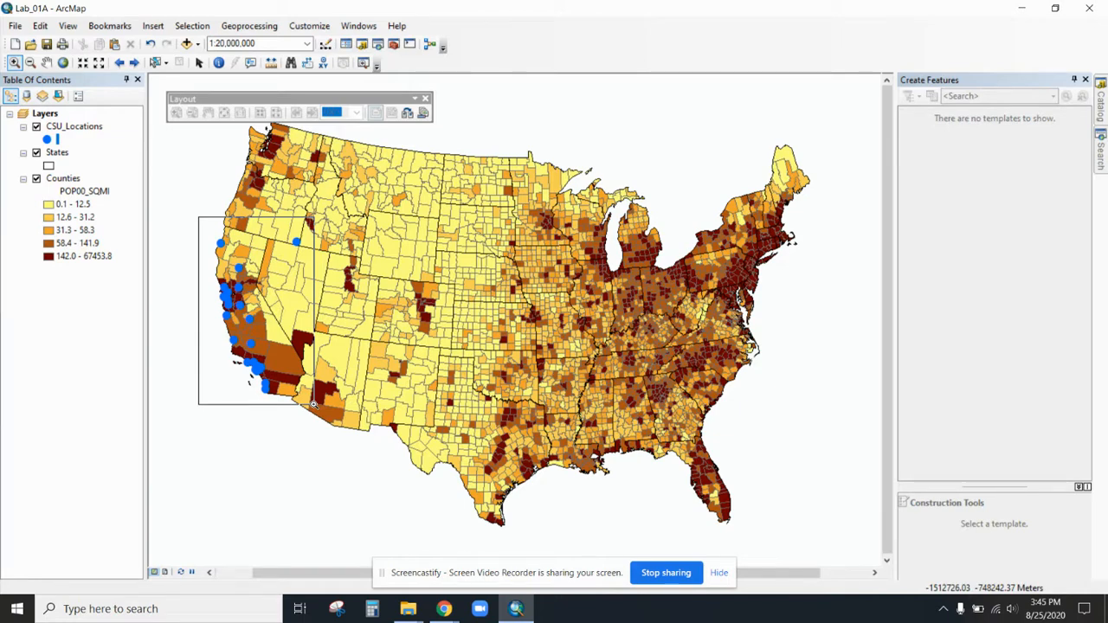
{"action": "left_click_drag", "start_coordinate": [313, 403], "coordinate": [315, 403]}
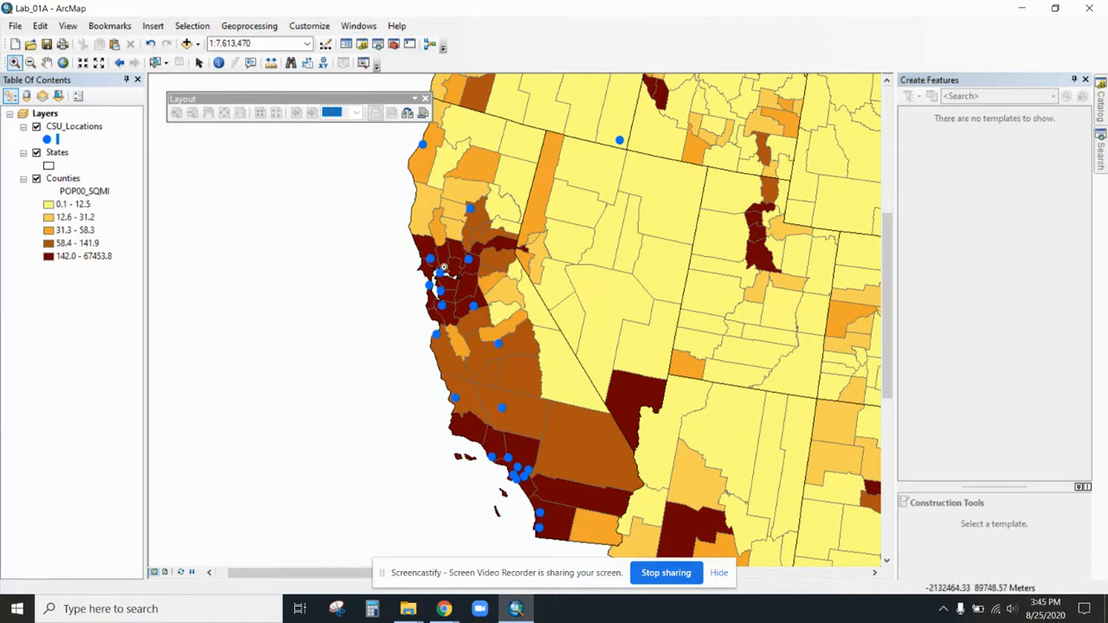
{"action": "left_click_drag", "start_coordinate": [404, 257], "coordinate": [462, 305]}
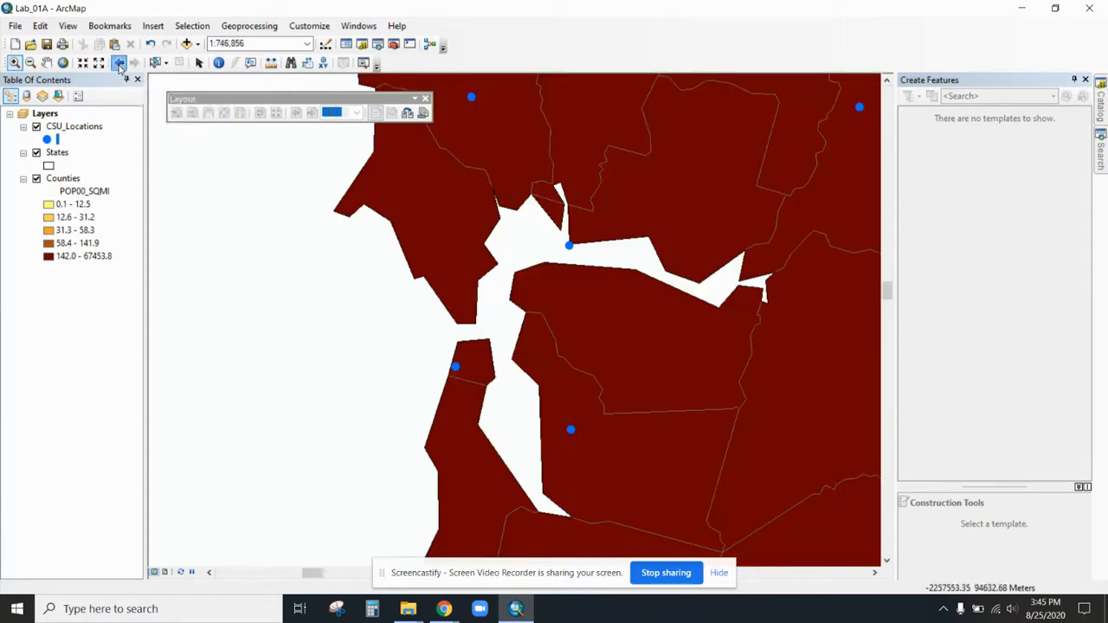
{"action": "left_click", "coordinate": [120, 66]}
Zoom out with a box drawn over northern California and Nevada, then zoom out further to 1:80,000,000
{"action": "left_click", "coordinate": [30, 65]}
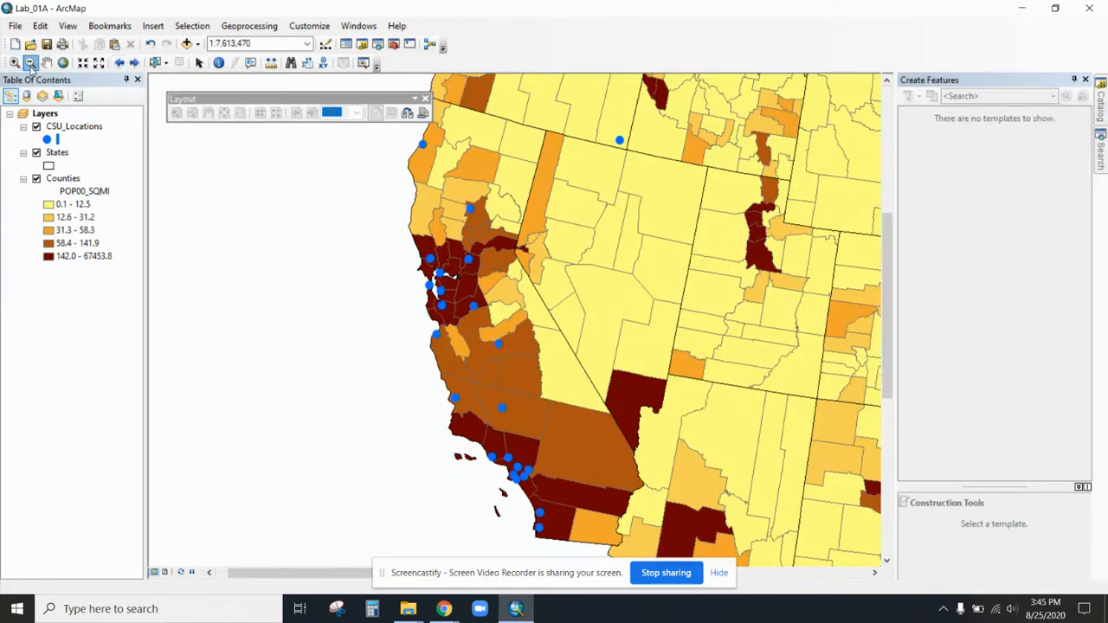
{"action": "left_click_drag", "start_coordinate": [458, 202], "coordinate": [559, 262]}
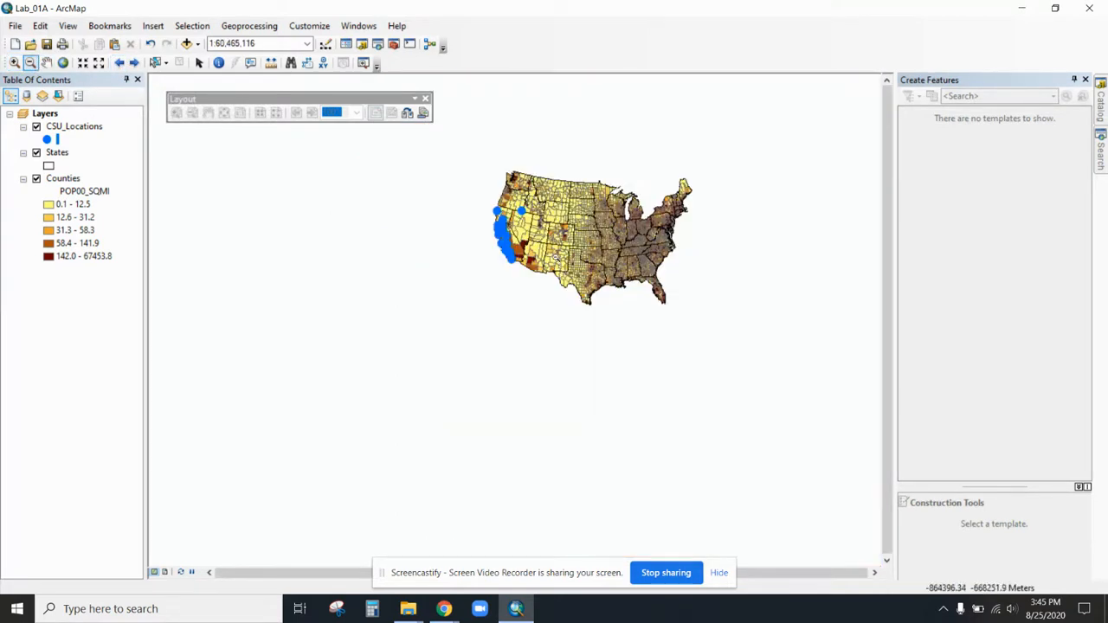
{"action": "left_click", "coordinate": [571, 230]}
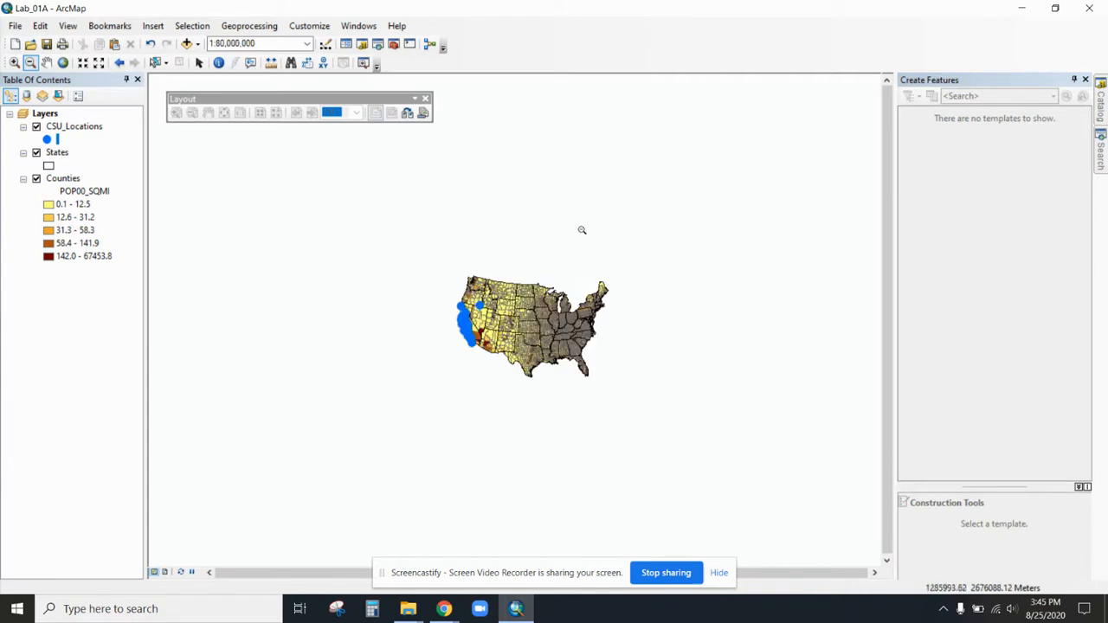
Pan the small country map slightly, then zoom to the full extent of the data
{"action": "left_click", "coordinate": [14, 62]}
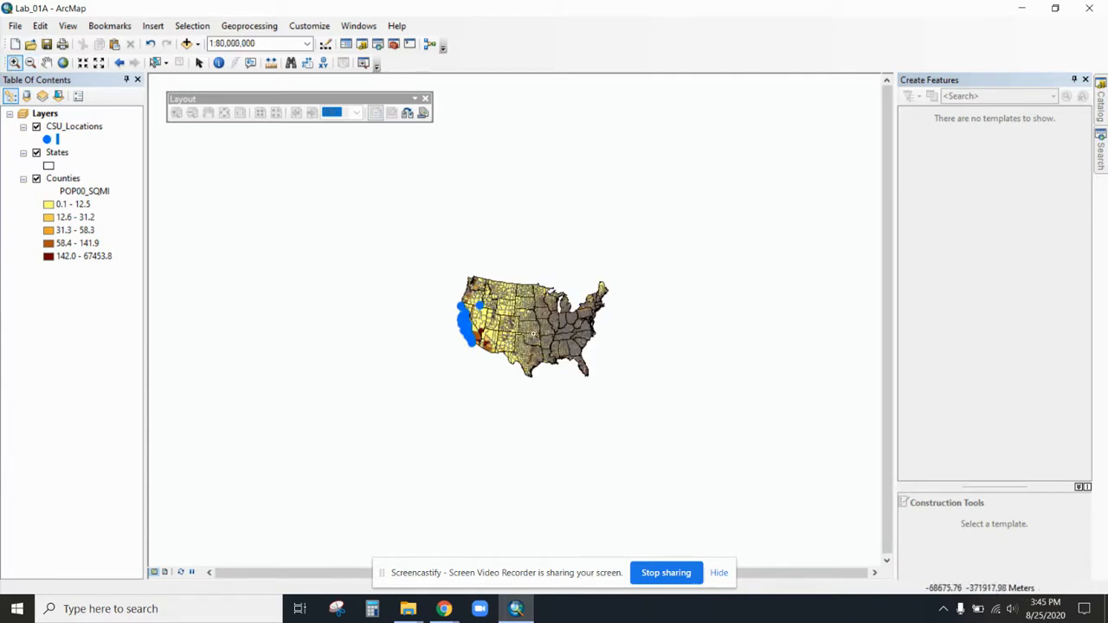
{"action": "left_click", "coordinate": [47, 63]}
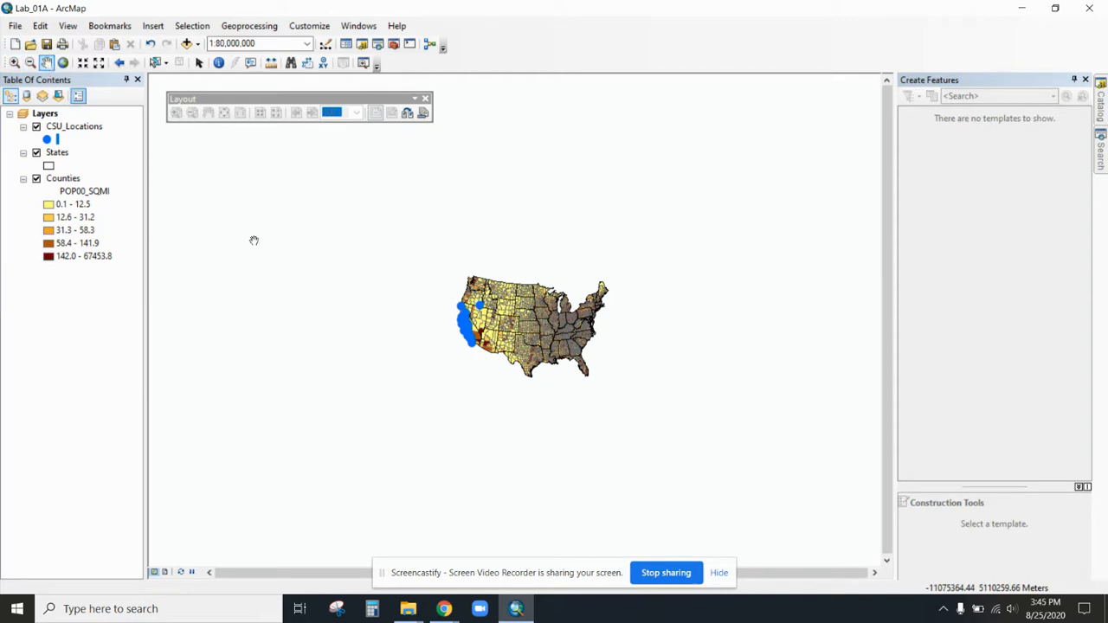
{"action": "mouse_move", "coordinate": [534, 334]}
{"action": "left_mouse_down"}
{"action": "mouse_move", "coordinate": [660, 327]}
{"action": "mouse_move", "coordinate": [473, 320]}
{"action": "mouse_move", "coordinate": [668, 329]}
{"action": "mouse_move", "coordinate": [294, 315]}
{"action": "mouse_move", "coordinate": [684, 322]}
{"action": "mouse_move", "coordinate": [420, 321]}
{"action": "mouse_move", "coordinate": [533, 320]}
{"action": "left_mouse_up"}
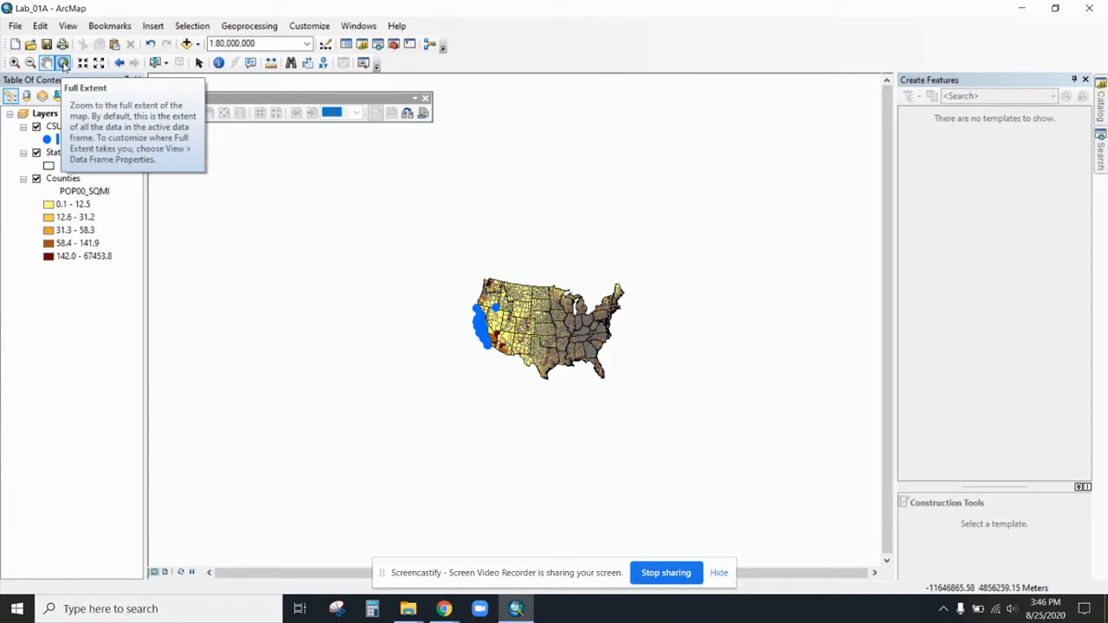
{"action": "left_click", "coordinate": [63, 64]}
Zoom to a small box in southeastern Wyoming, then return to the full extent
{"action": "left_click", "coordinate": [14, 62]}
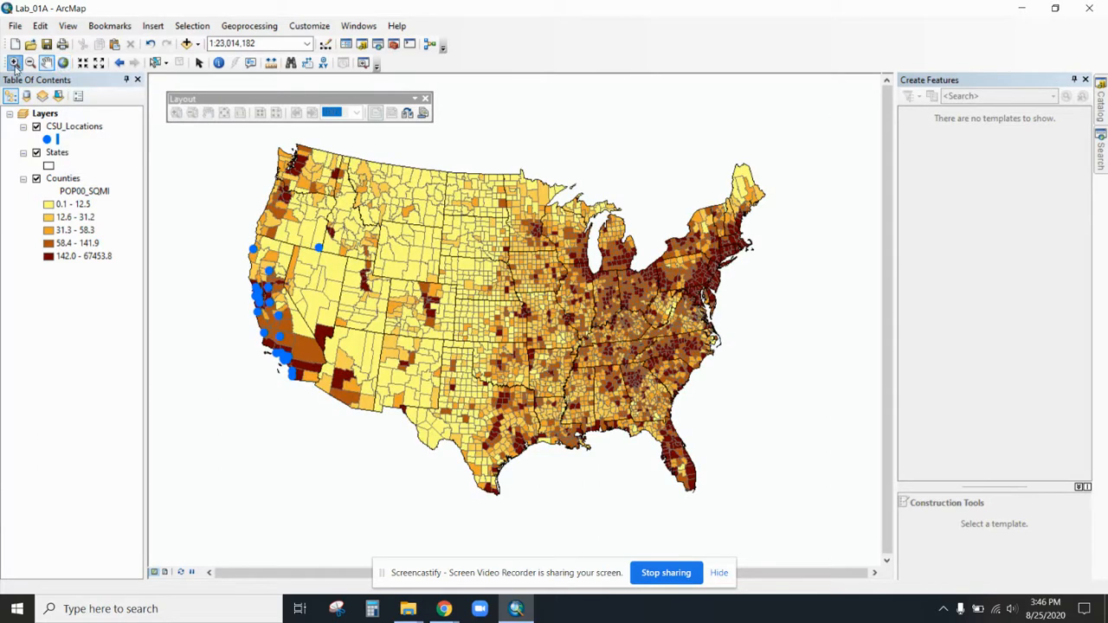
{"action": "left_click_drag", "start_coordinate": [417, 251], "coordinate": [439, 272]}
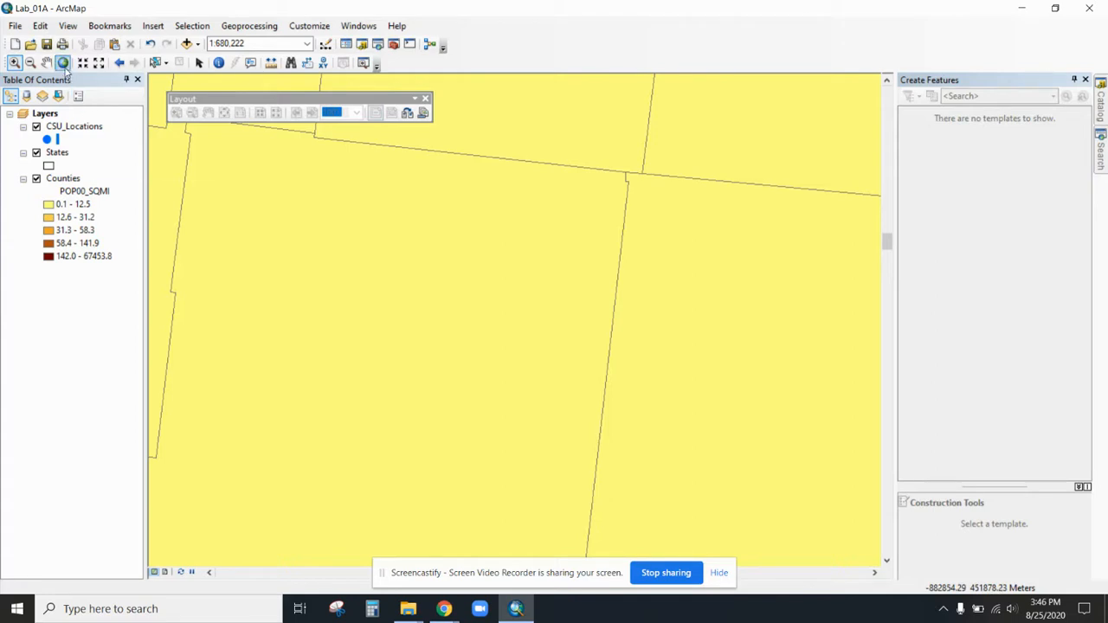
{"action": "left_click", "coordinate": [63, 63]}
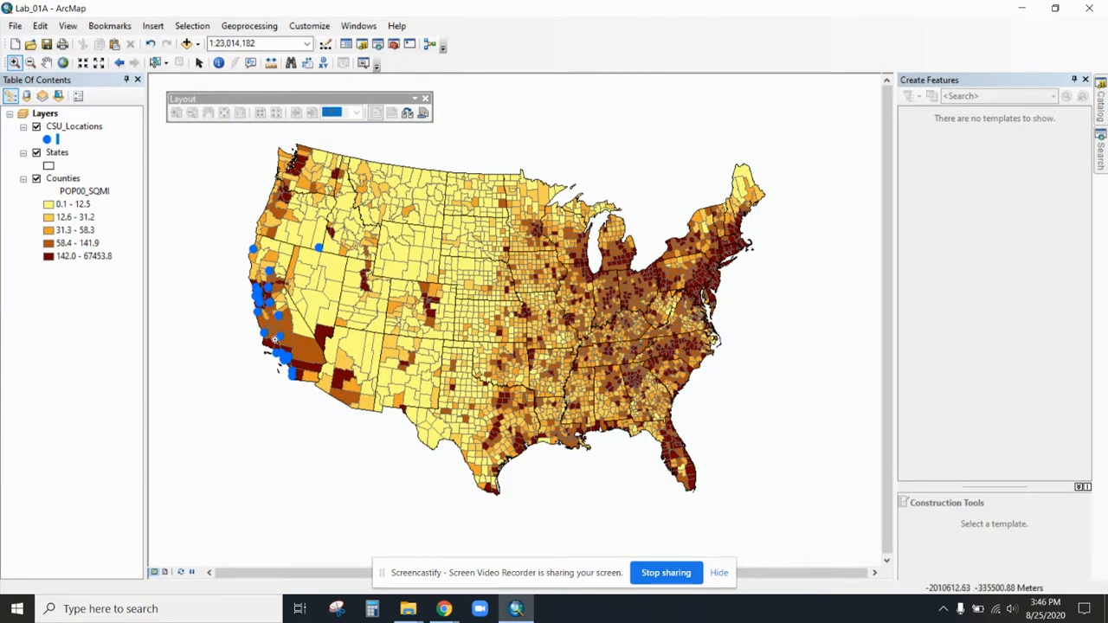
Zoom to a box around California, then pan the map eastward to the Great Lakes
{"action": "left_click_drag", "start_coordinate": [224, 230], "coordinate": [353, 398]}
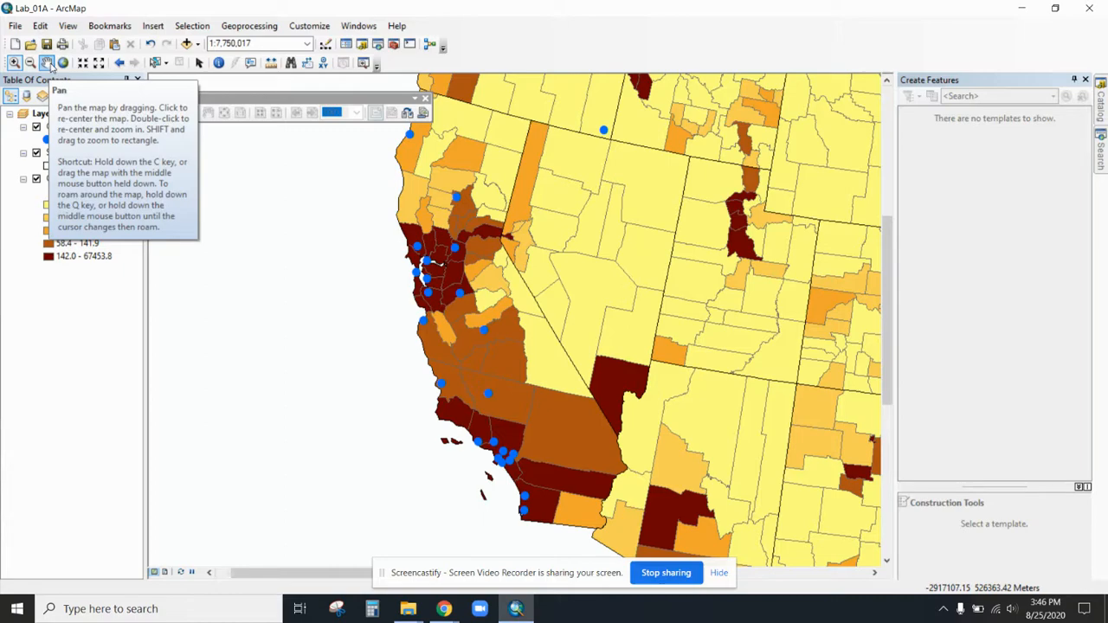
{"action": "left_click", "coordinate": [48, 65]}
{"action": "left_click_drag", "start_coordinate": [790, 303], "coordinate": [494, 284]}
{"action": "left_click_drag", "start_coordinate": [630, 282], "coordinate": [500, 324]}
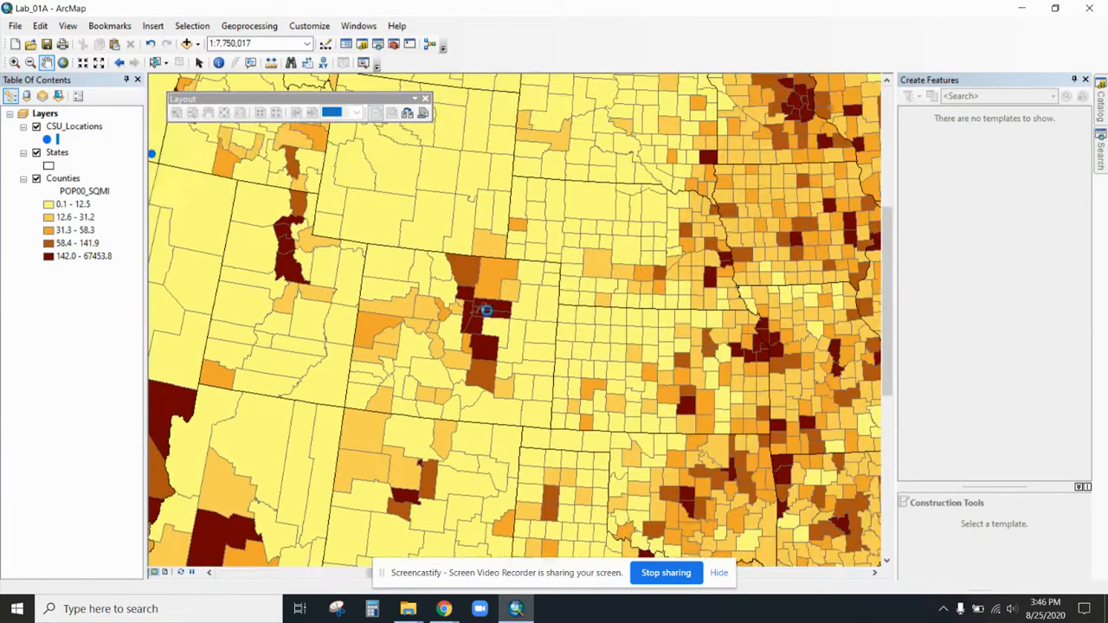
{"action": "left_click_drag", "start_coordinate": [660, 267], "coordinate": [500, 346]}
{"action": "left_click_drag", "start_coordinate": [703, 230], "coordinate": [570, 279]}
{"action": "left_click_drag", "start_coordinate": [634, 255], "coordinate": [507, 286]}
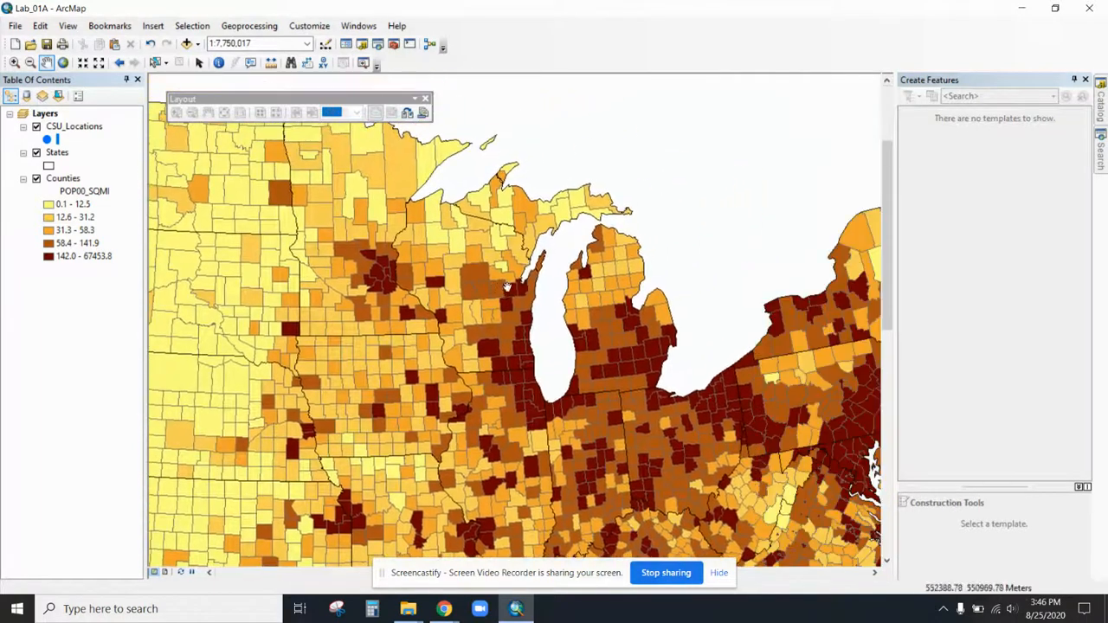
Zoom in on the Great Lakes, pan westward to Utah while zooming to 1:2,500,000, and return to the full extent
{"action": "scroll", "coordinate": [508, 286], "scroll_direction": "up", "scroll_amount": 1}
{"action": "scroll", "coordinate": [508, 286], "scroll_direction": "up", "scroll_amount": 1}
{"action": "left_click_drag", "start_coordinate": [501, 218], "coordinate": [507, 284]}
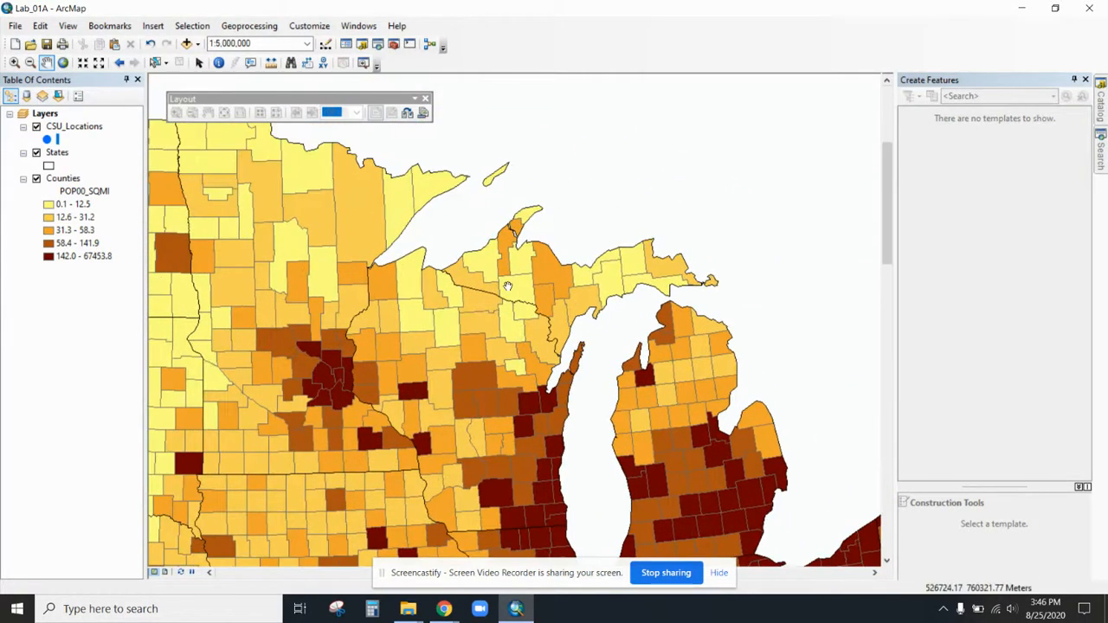
{"action": "left_click_drag", "start_coordinate": [373, 390], "coordinate": [516, 303]}
{"action": "scroll", "coordinate": [507, 316], "scroll_direction": "up", "scroll_amount": 1}
{"action": "left_click_drag", "start_coordinate": [437, 369], "coordinate": [636, 234]}
{"action": "scroll", "coordinate": [370, 375], "scroll_direction": "up", "scroll_amount": 1}
{"action": "left_click_drag", "start_coordinate": [371, 374], "coordinate": [664, 283]}
{"action": "left_click_drag", "start_coordinate": [423, 364], "coordinate": [657, 233]}
{"action": "scroll", "coordinate": [372, 355], "scroll_direction": "up", "scroll_amount": 1}
{"action": "left_click_drag", "start_coordinate": [372, 355], "coordinate": [758, 200]}
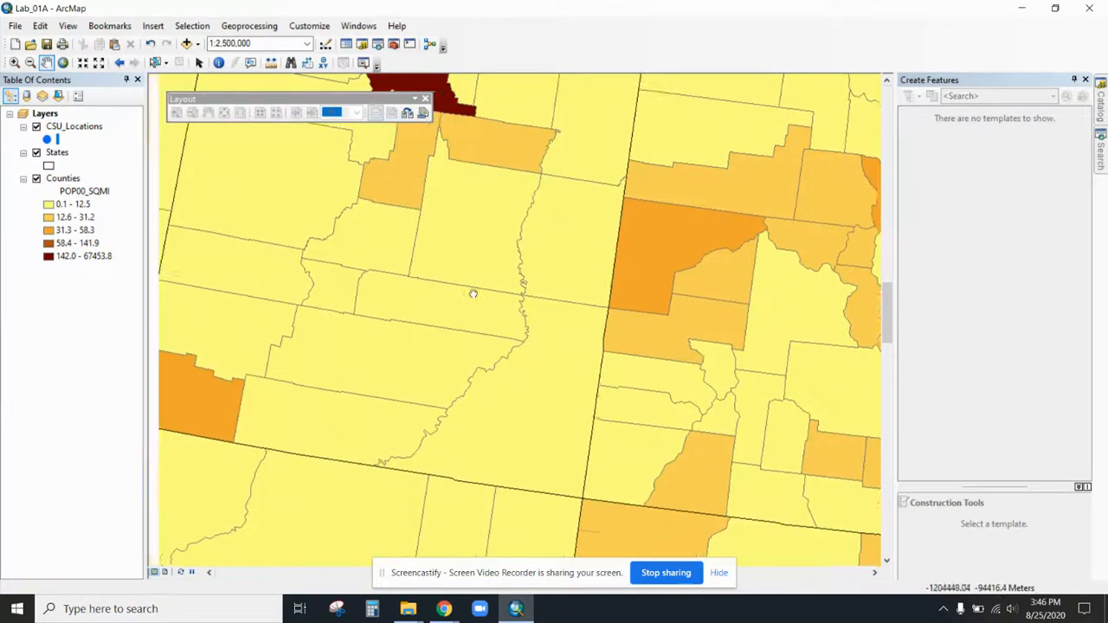
{"action": "left_click_drag", "start_coordinate": [445, 297], "coordinate": [721, 210]}
{"action": "left_click", "coordinate": [63, 62]}
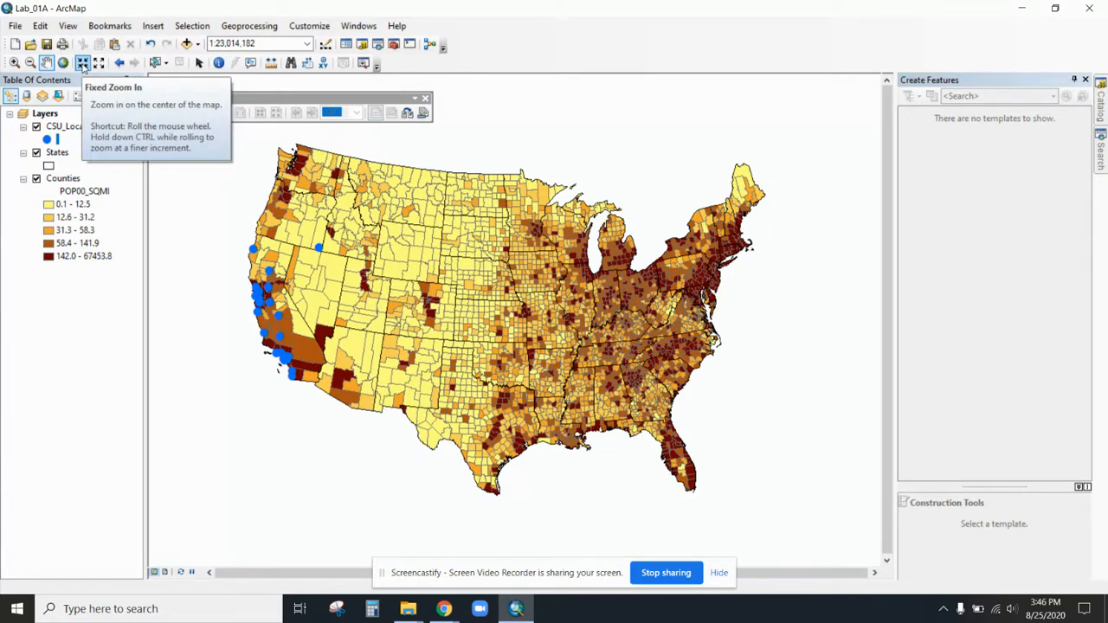
Zoom in on the map center by two fixed increments, then zoom out by two fixed increments
{"action": "left_click", "coordinate": [83, 64]}
{"action": "left_click", "coordinate": [83, 64]}
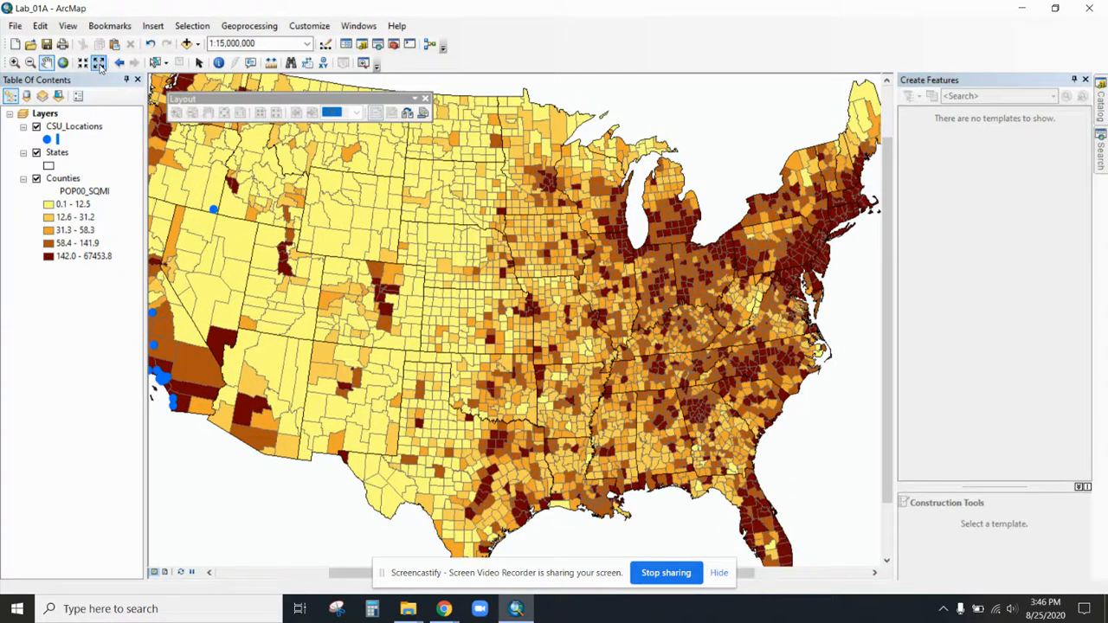
{"action": "left_click", "coordinate": [98, 64]}
{"action": "left_click", "coordinate": [98, 64]}
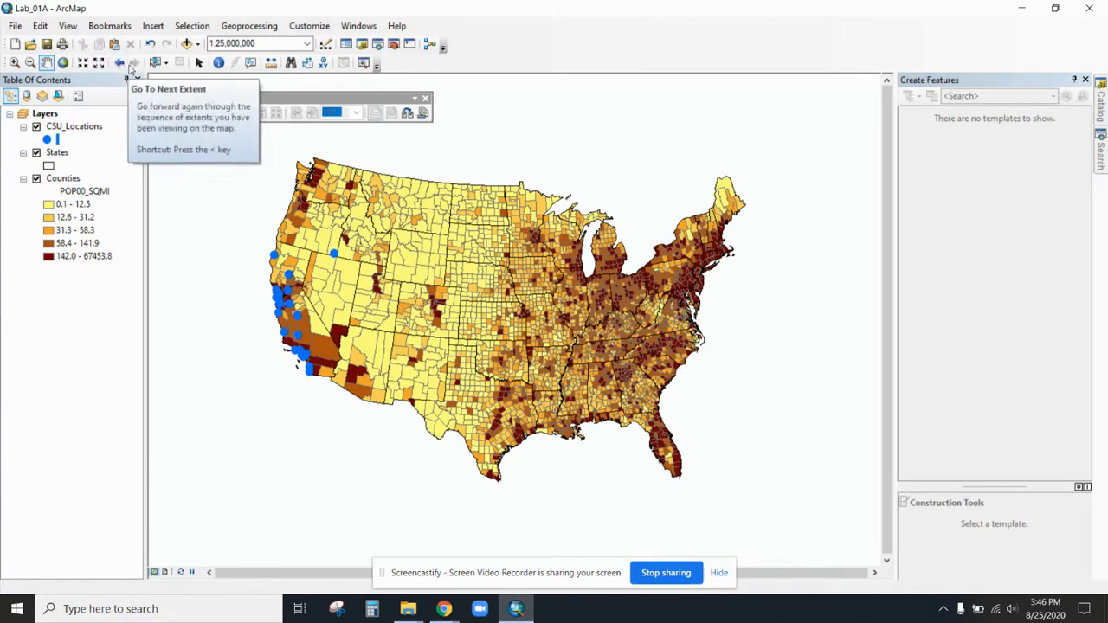
Select features in Nevada, replace the selection with a box over northwestern Washington, and zoom to that state
{"action": "left_click", "coordinate": [155, 63]}
{"action": "left_click", "coordinate": [347, 276]}
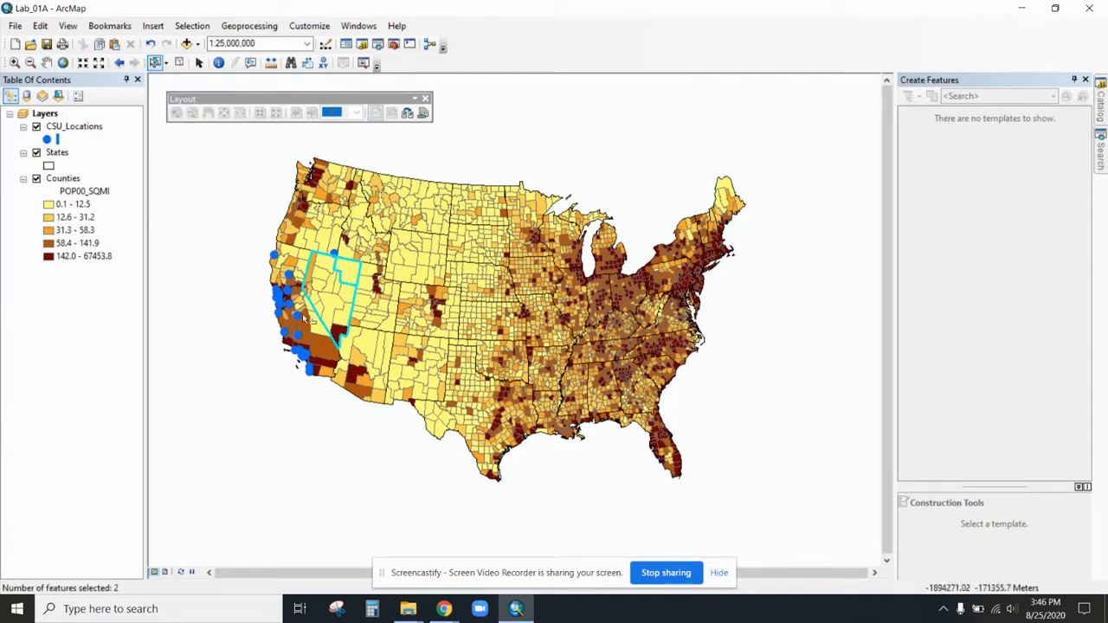
{"action": "left_click_drag", "start_coordinate": [274, 152], "coordinate": [337, 183]}
{"action": "left_click", "coordinate": [16, 63]}
{"action": "left_click_drag", "start_coordinate": [280, 151], "coordinate": [379, 221]}
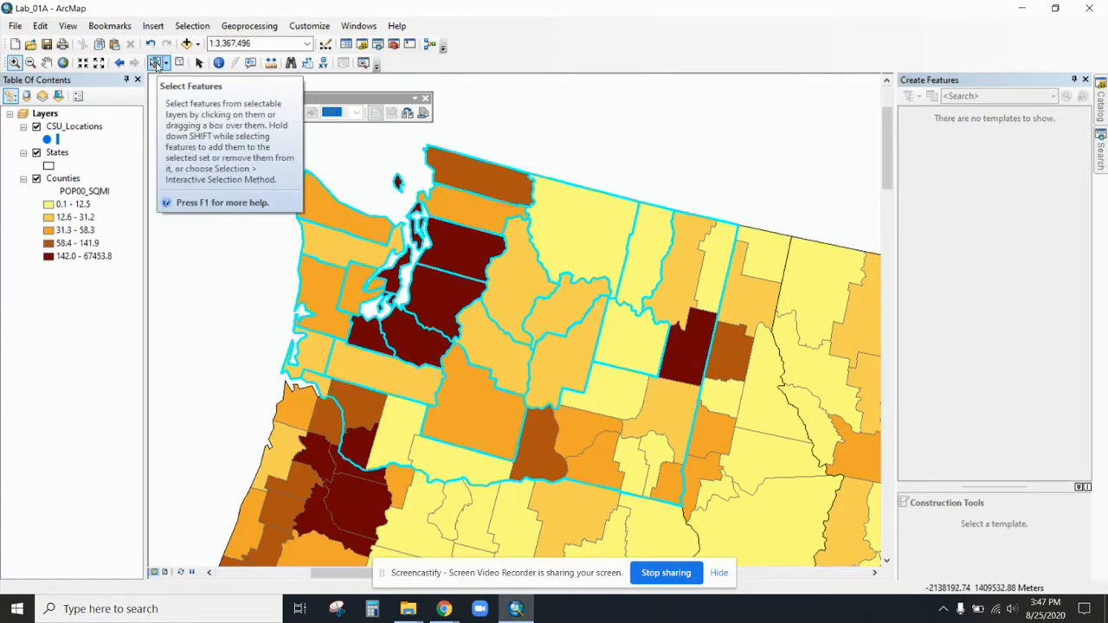
Select the features around the Washington–Oregon coast with a box, reselect with a larger box, and clear the selection
{"action": "left_click", "coordinate": [154, 63]}
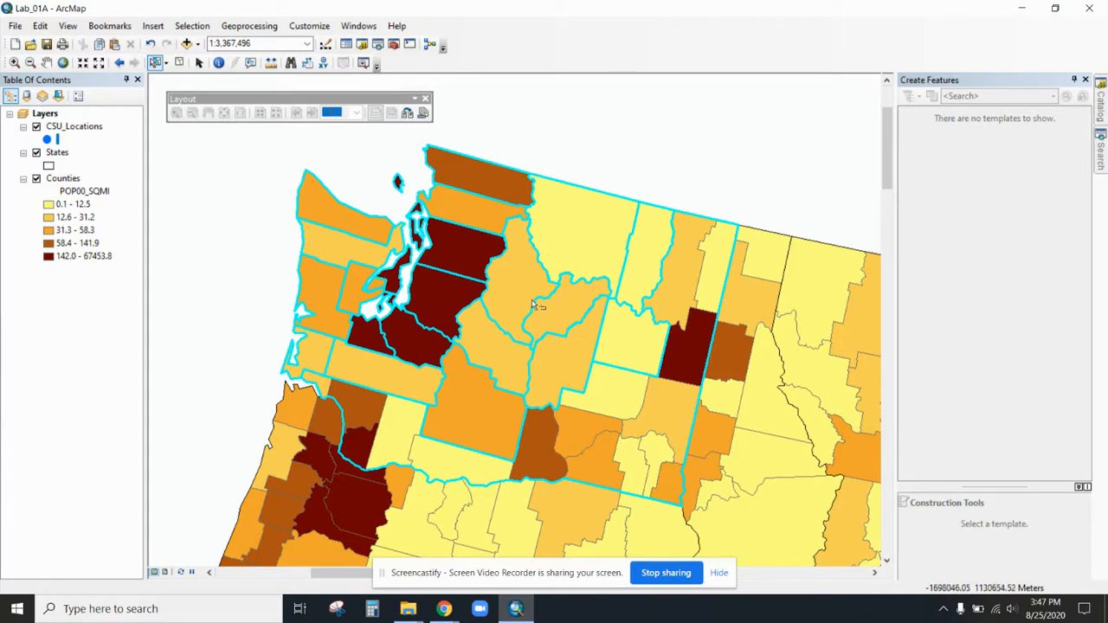
{"action": "left_click_drag", "start_coordinate": [255, 372], "coordinate": [371, 461]}
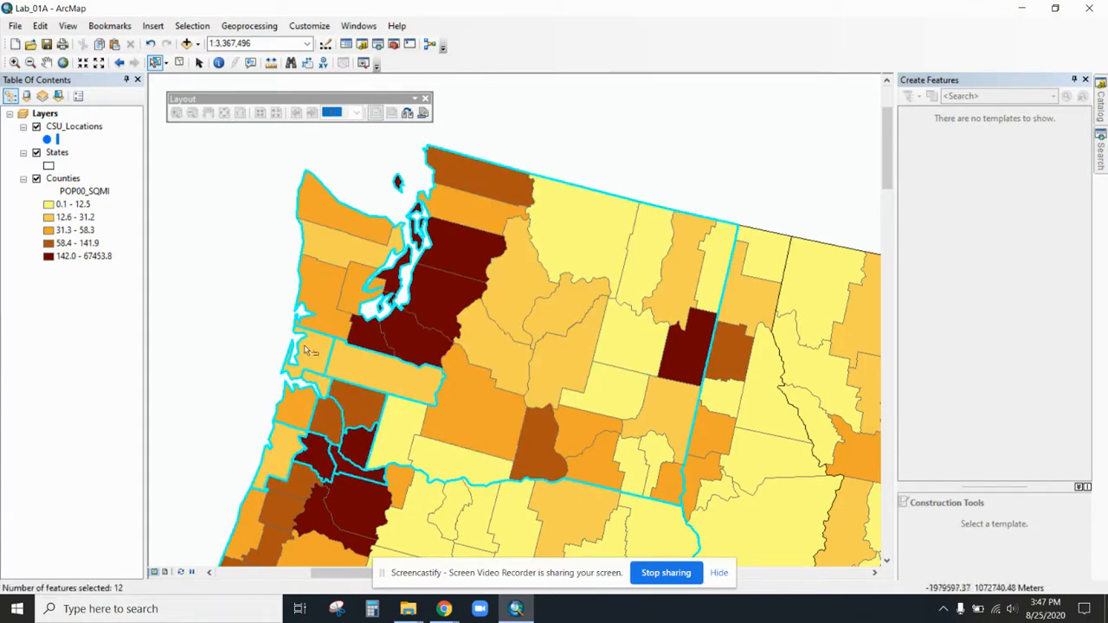
{"action": "left_click_drag", "start_coordinate": [247, 329], "coordinate": [424, 439]}
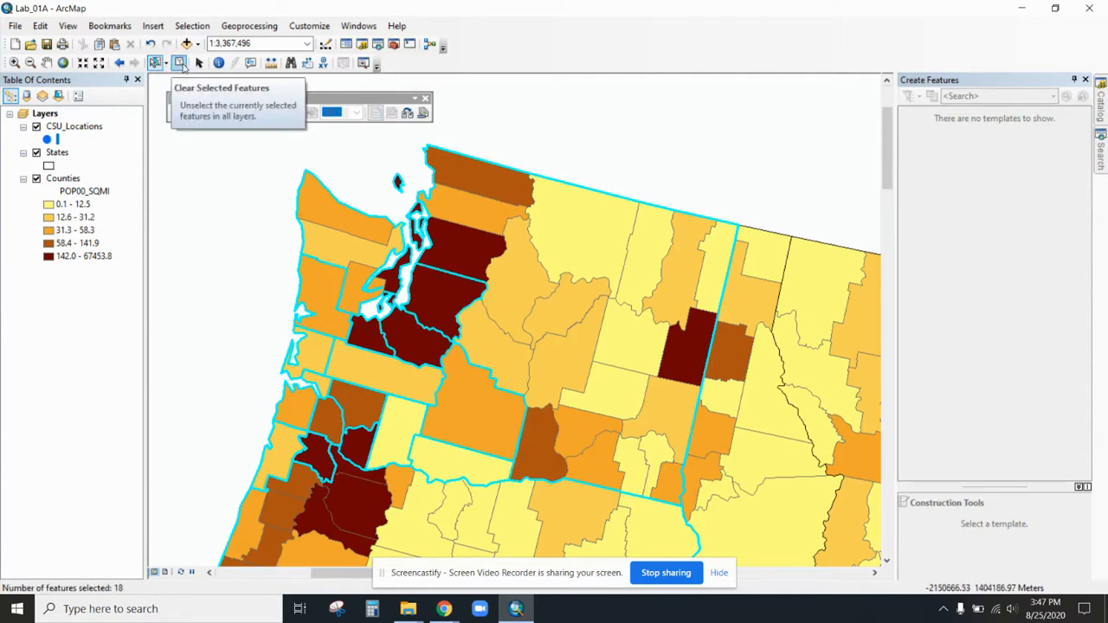
{"action": "left_click", "coordinate": [179, 63]}
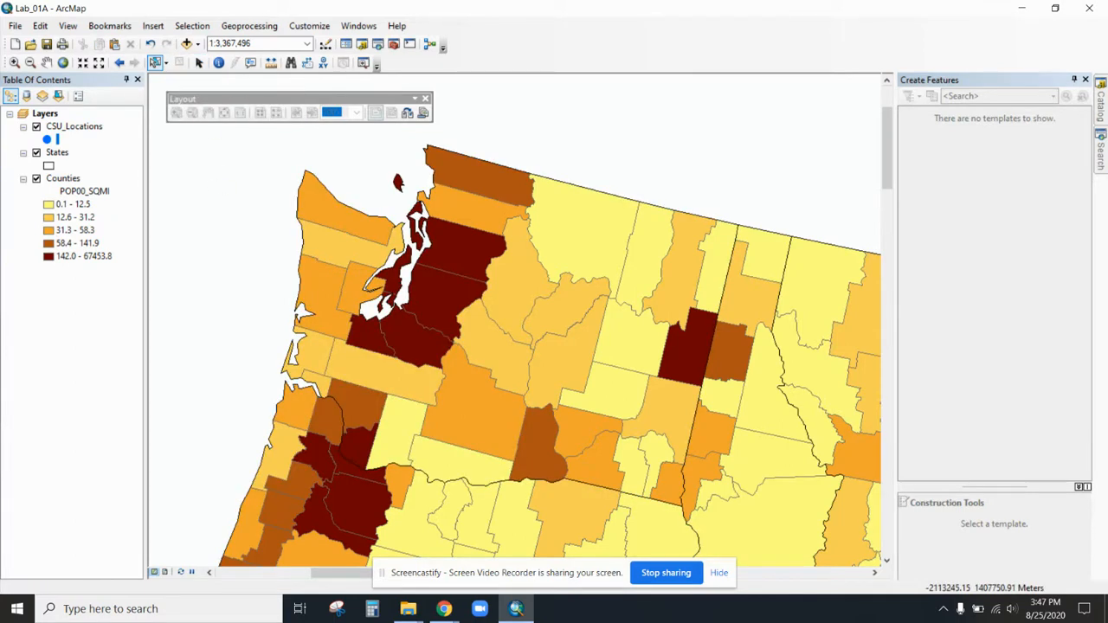
Switch to the Select Elements tool and return the map to its full extent
{"action": "left_click", "coordinate": [198, 64]}
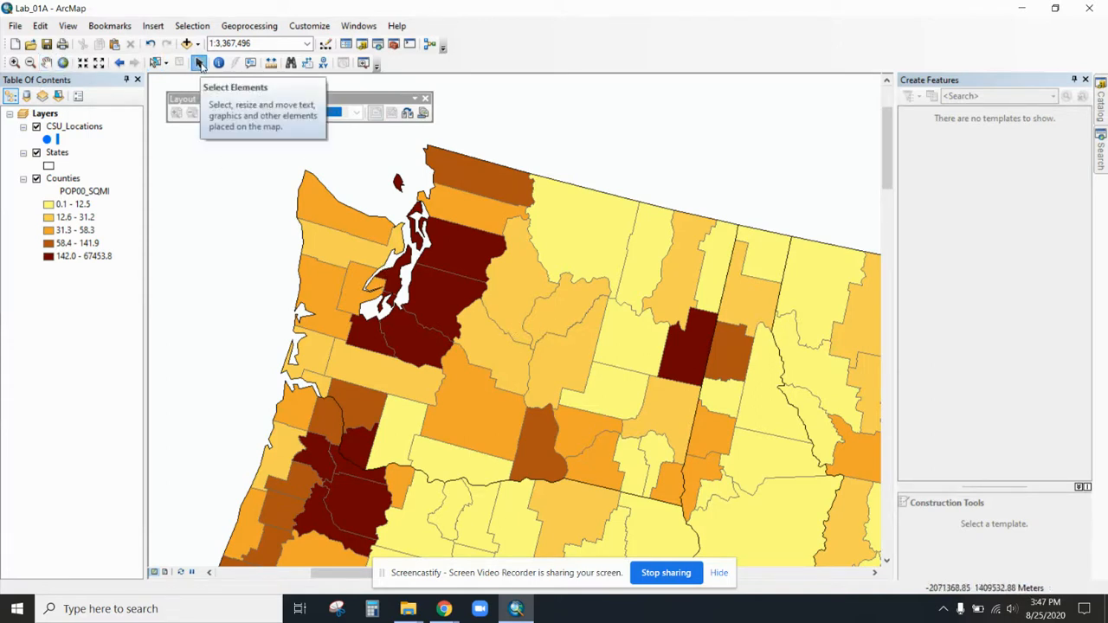
{"action": "left_click", "coordinate": [62, 63]}
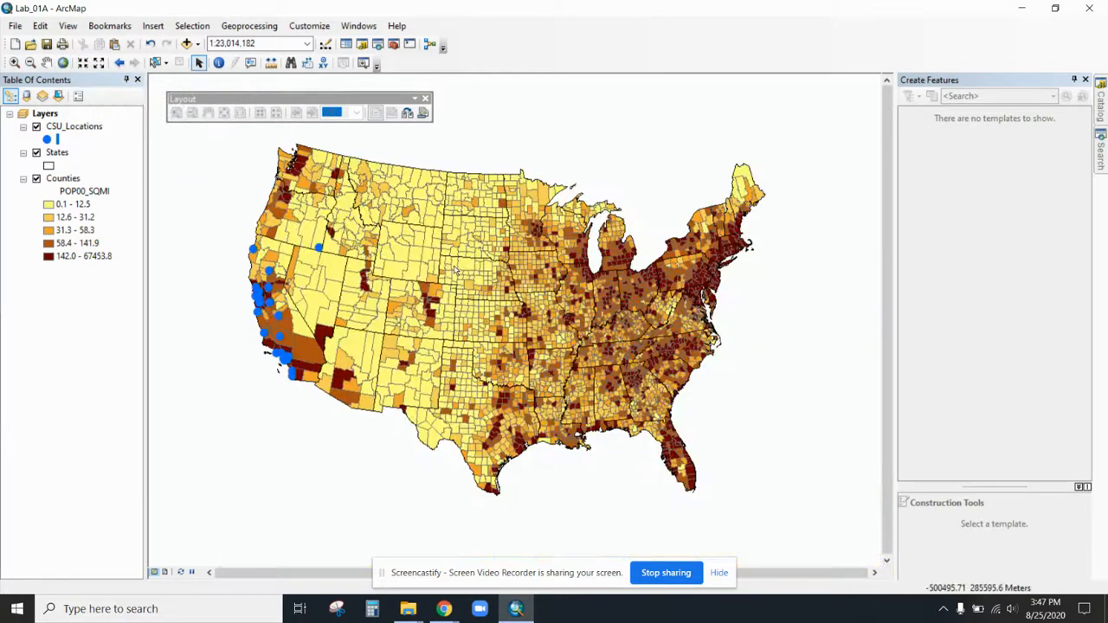